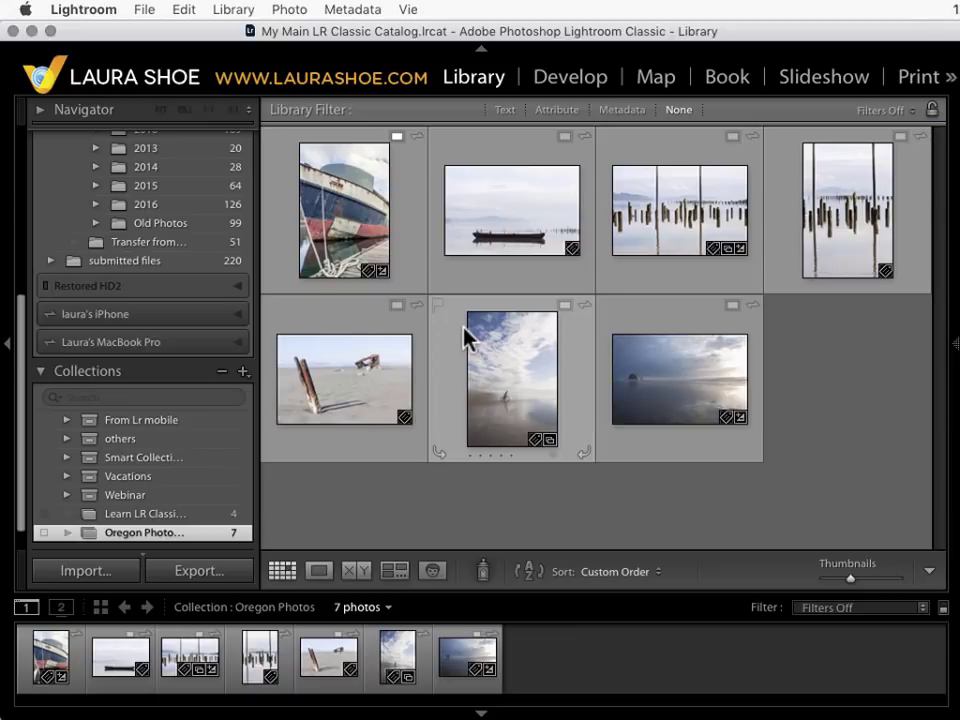
Check sync status in the Activity Center and turn on syncing for the Oregon Photos collection.
click(199, 77)
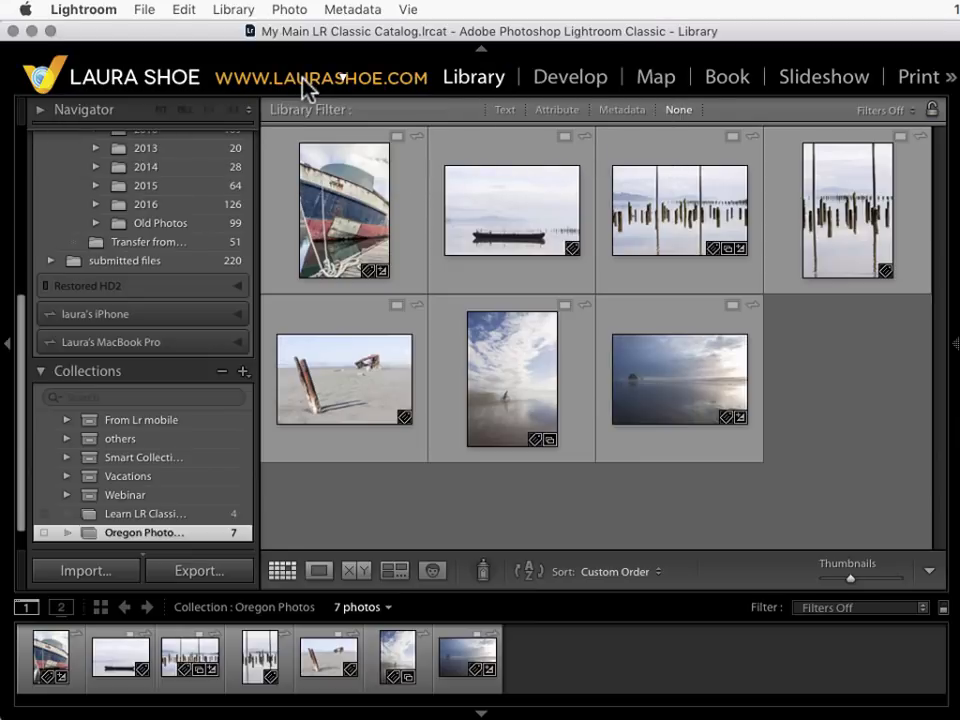
click(302, 80)
click(43, 533)
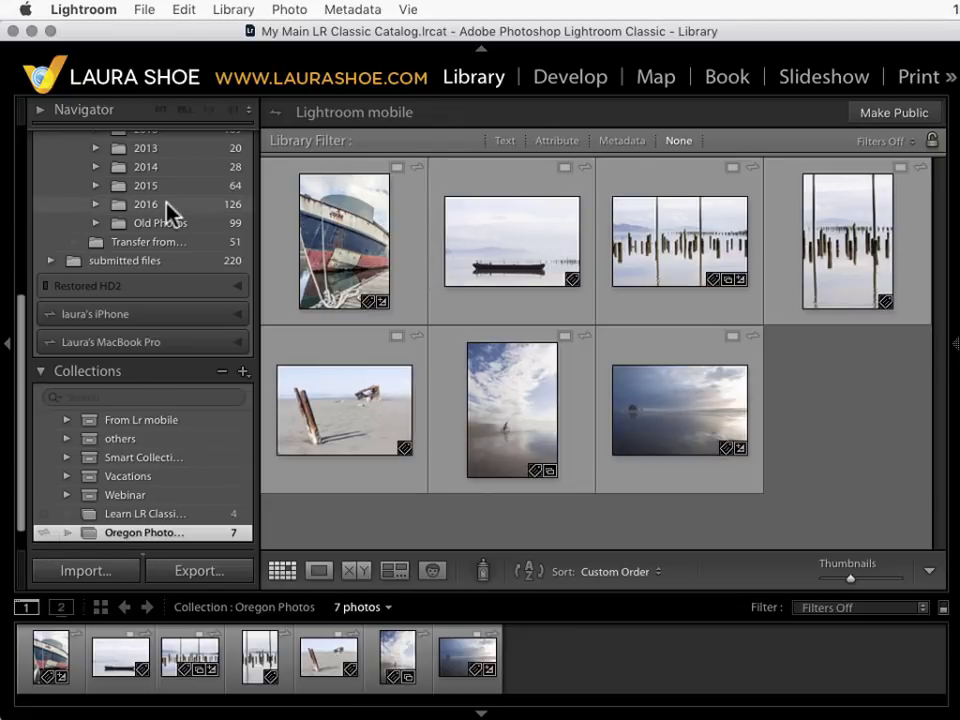
Expand Smart Collections, view Learn LR Classic, return to Oregon Photos, and show the new-collection options.
scroll(167, 210, up, 5)
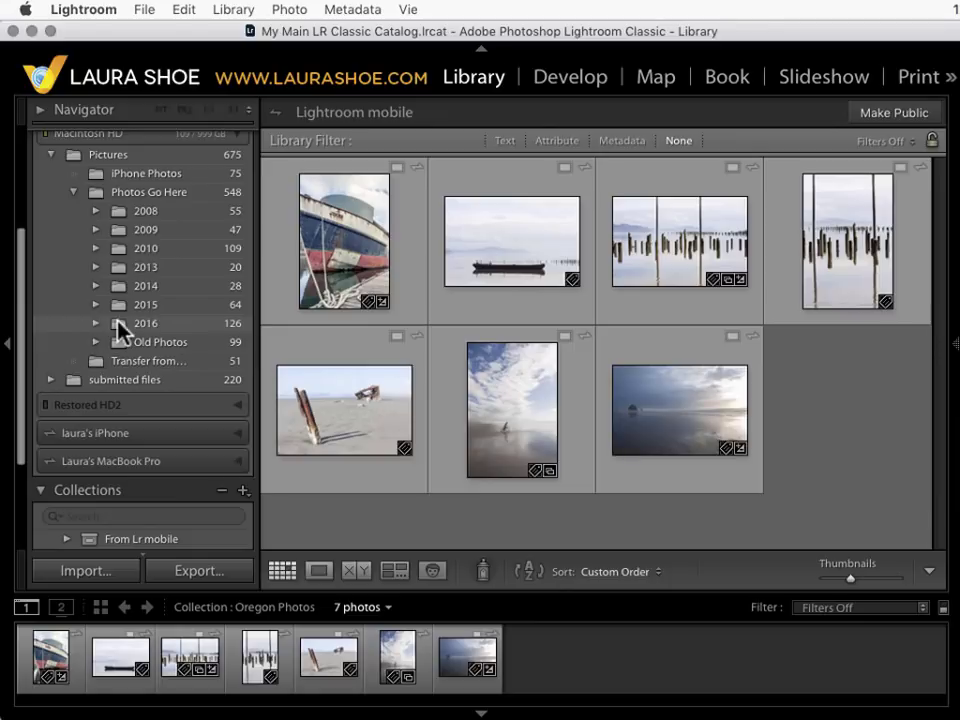
scroll(120, 328, down, 4)
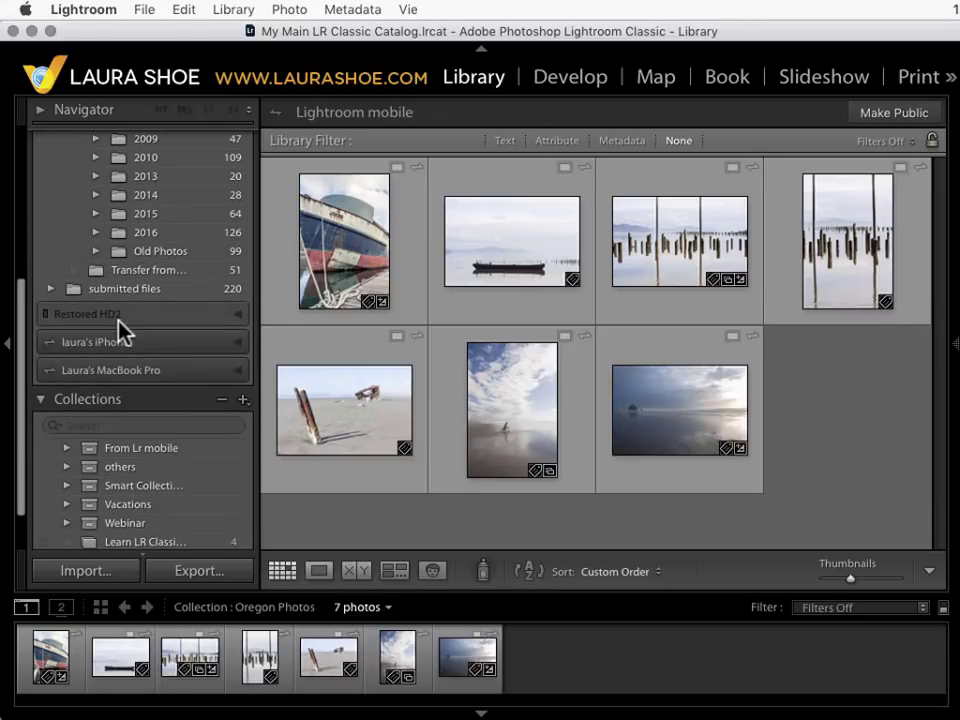
click(66, 486)
scroll(133, 516, down, 3)
click(133, 514)
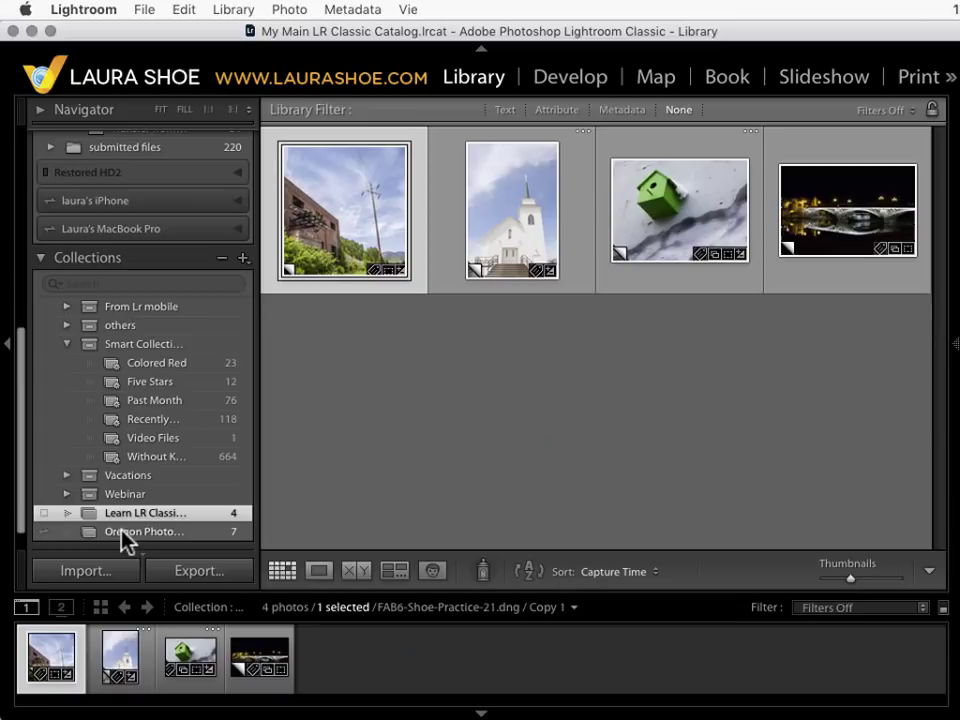
click(134, 533)
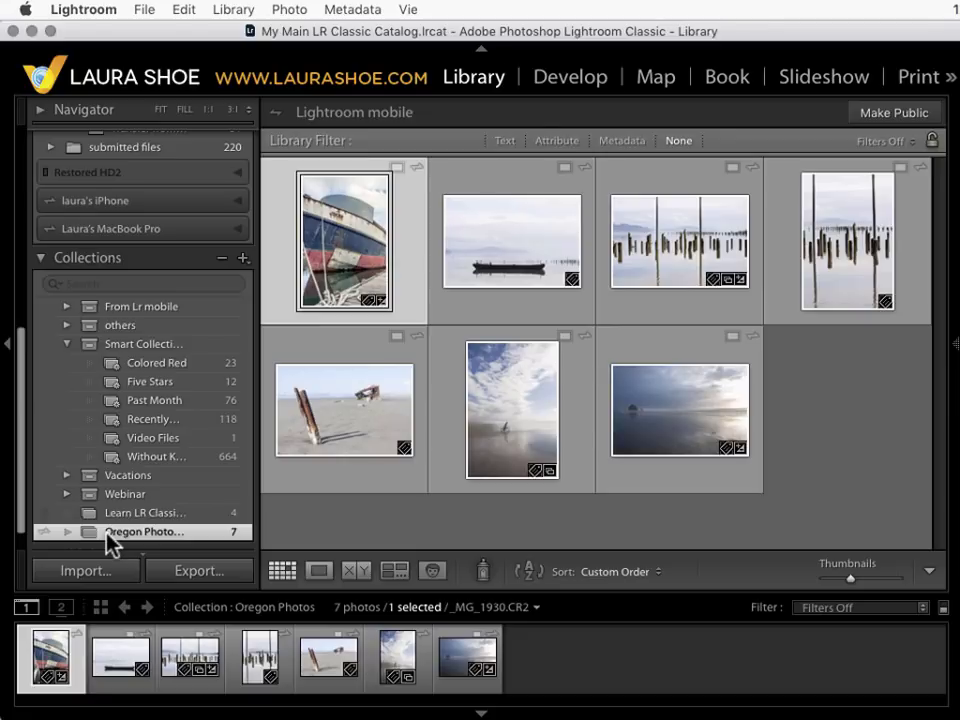
scroll(108, 541, down, 1)
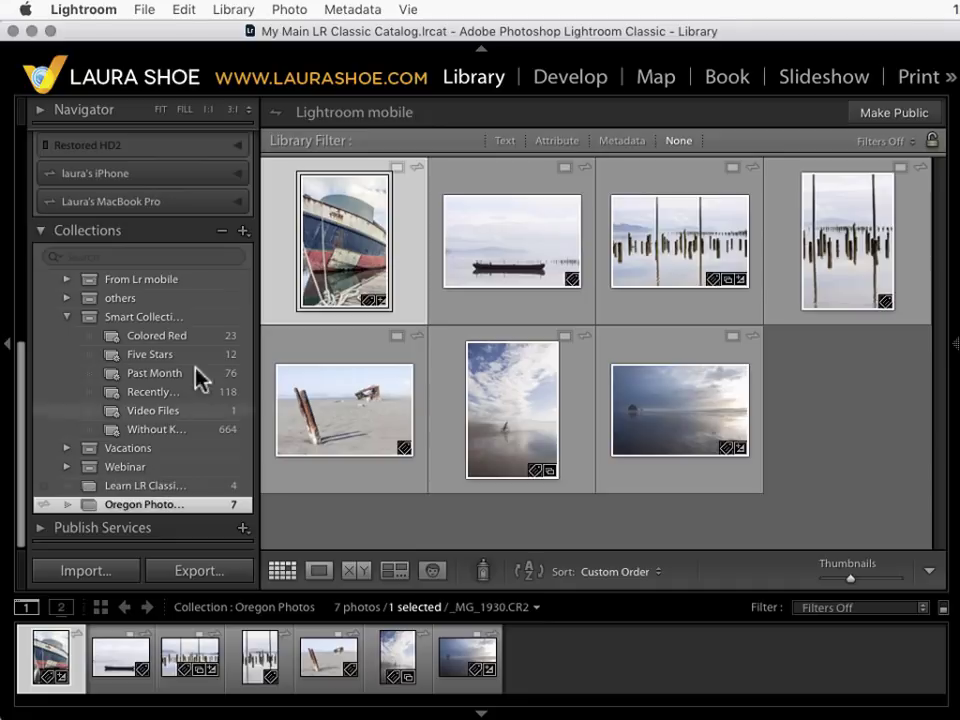
click(242, 231)
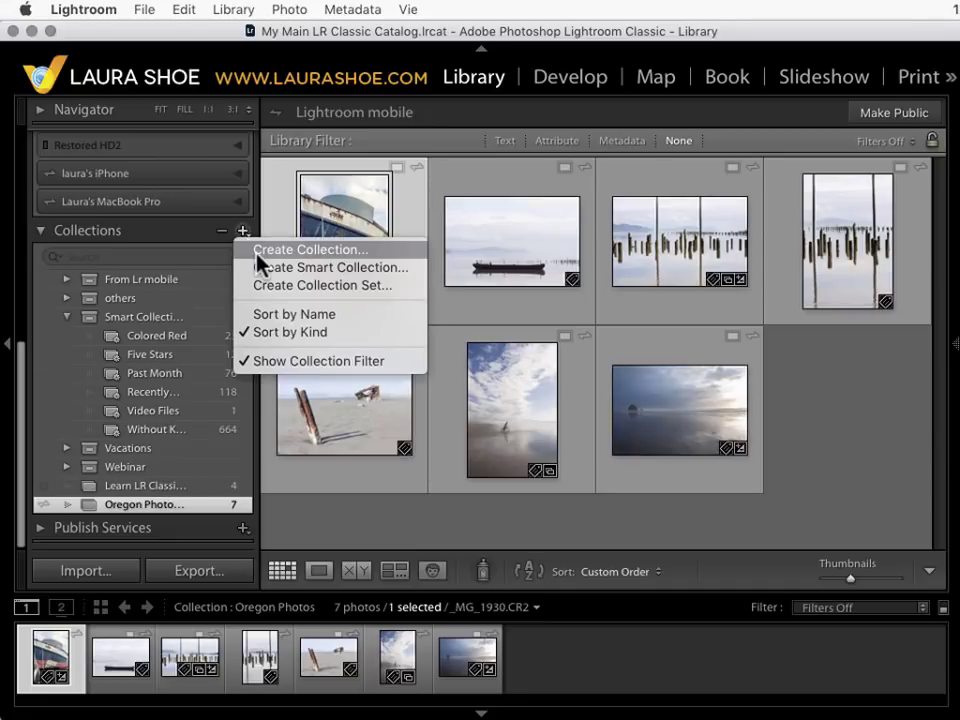
click(258, 251)
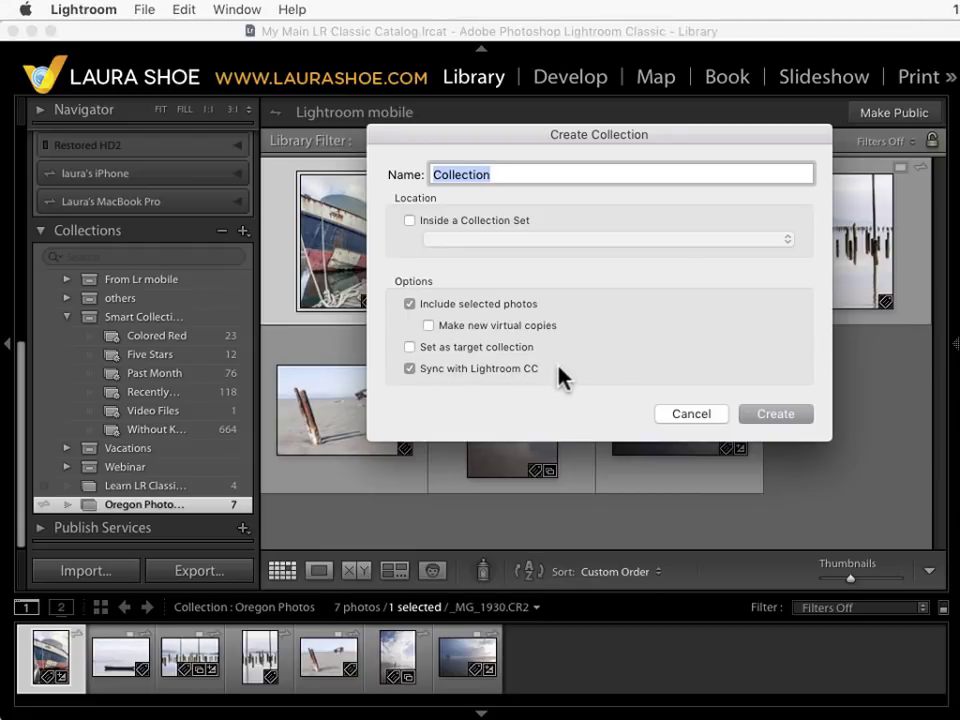
click(693, 424)
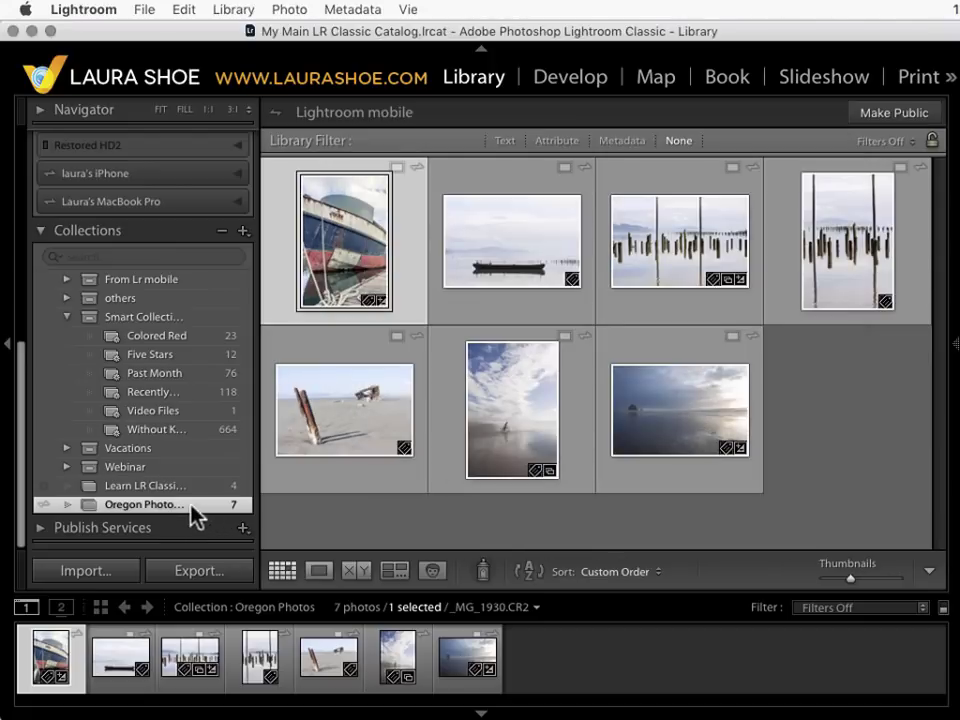
click(85, 572)
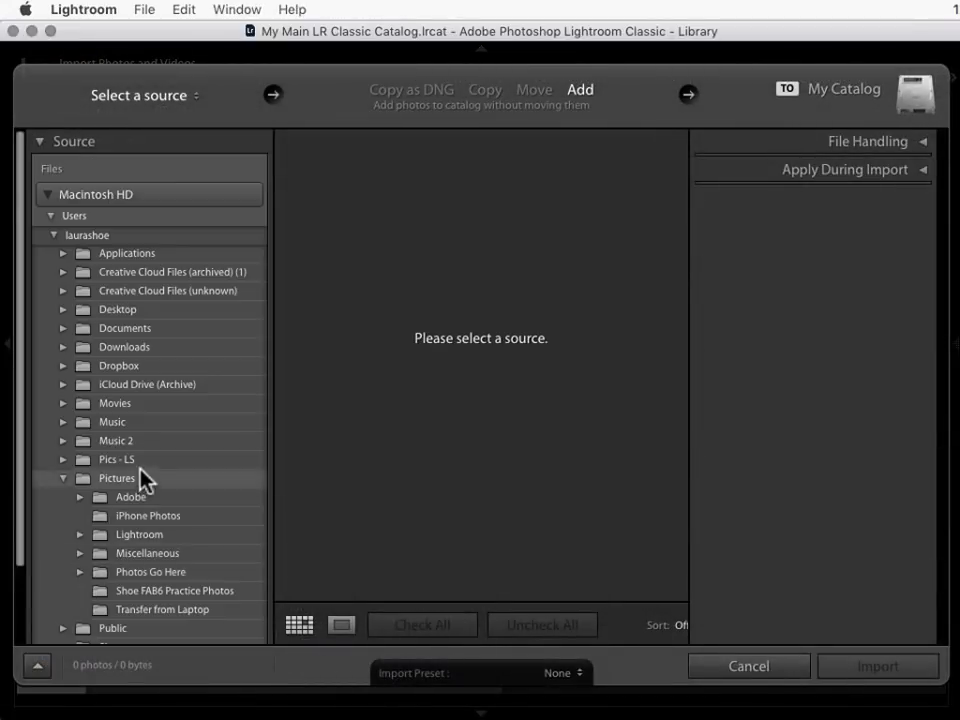
click(485, 90)
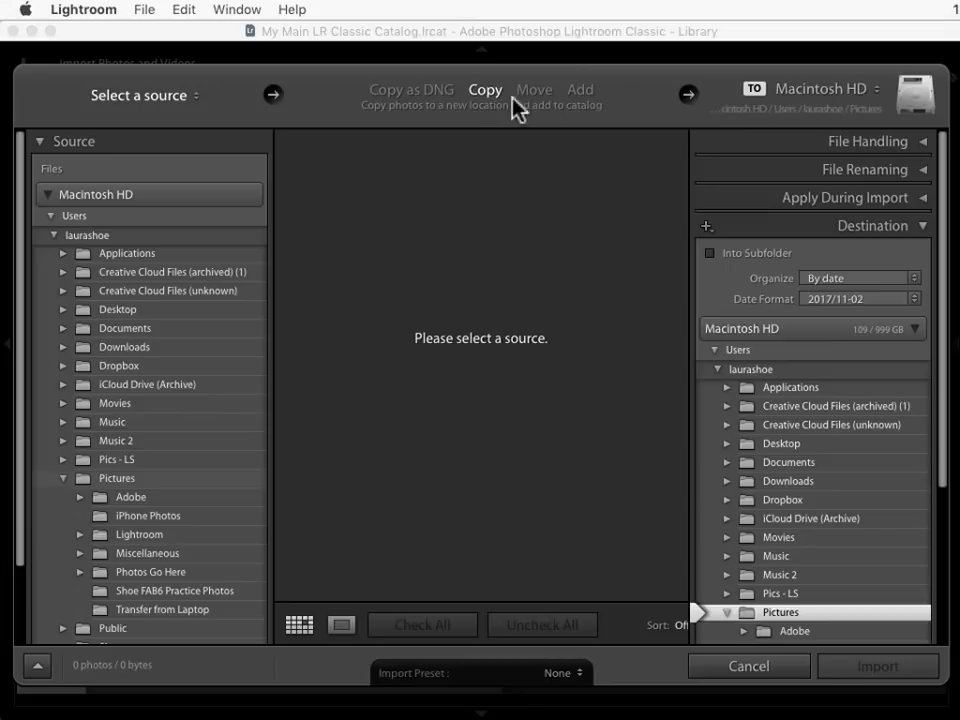
click(923, 145)
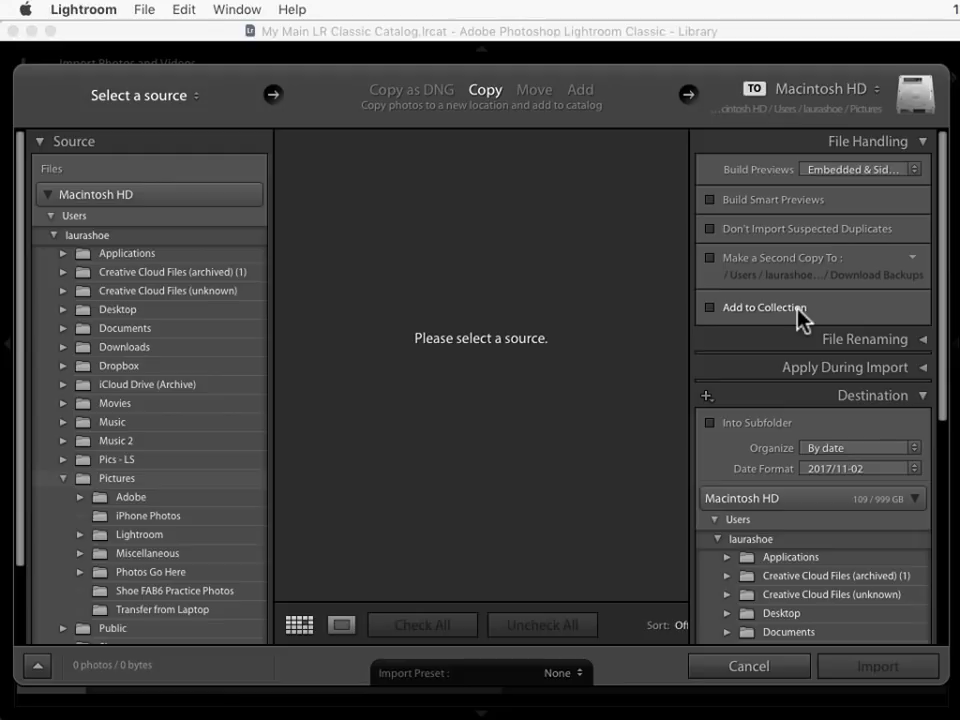
click(710, 308)
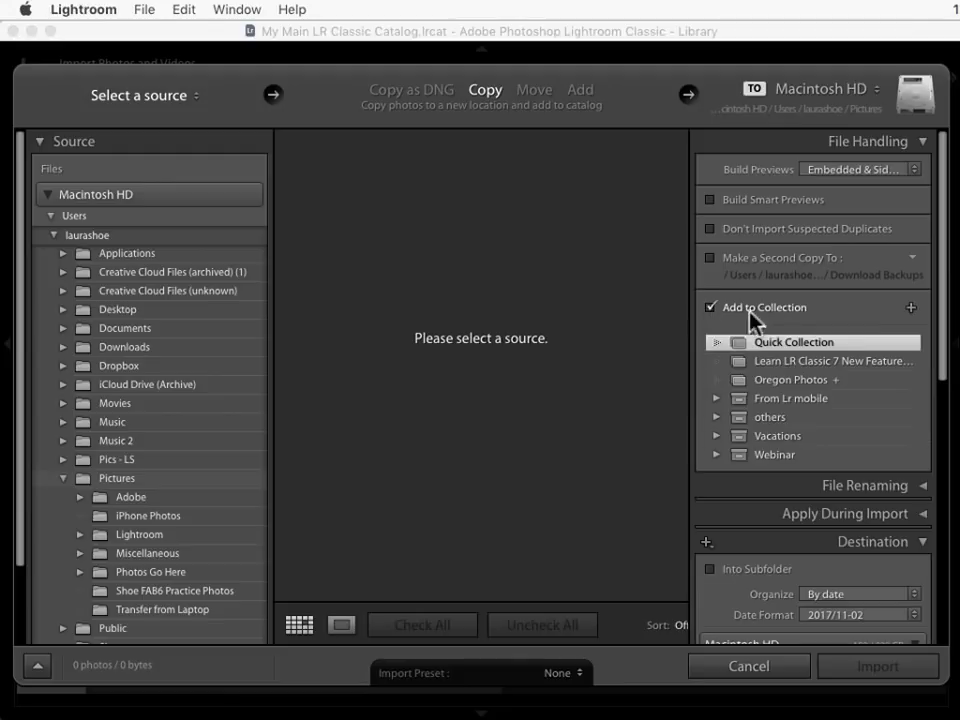
click(911, 308)
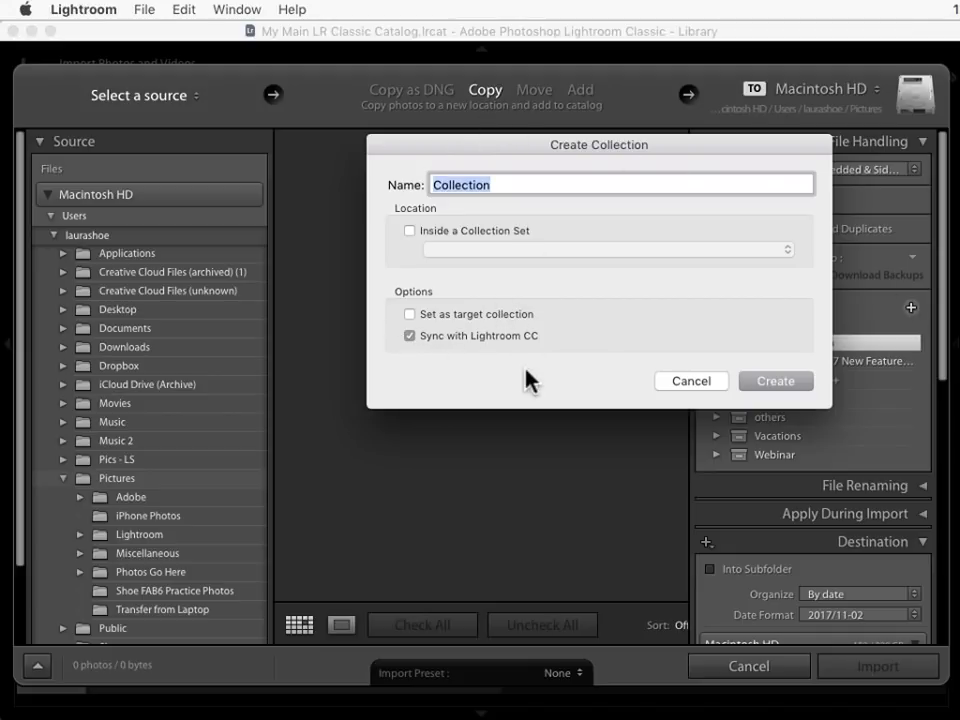
click(690, 381)
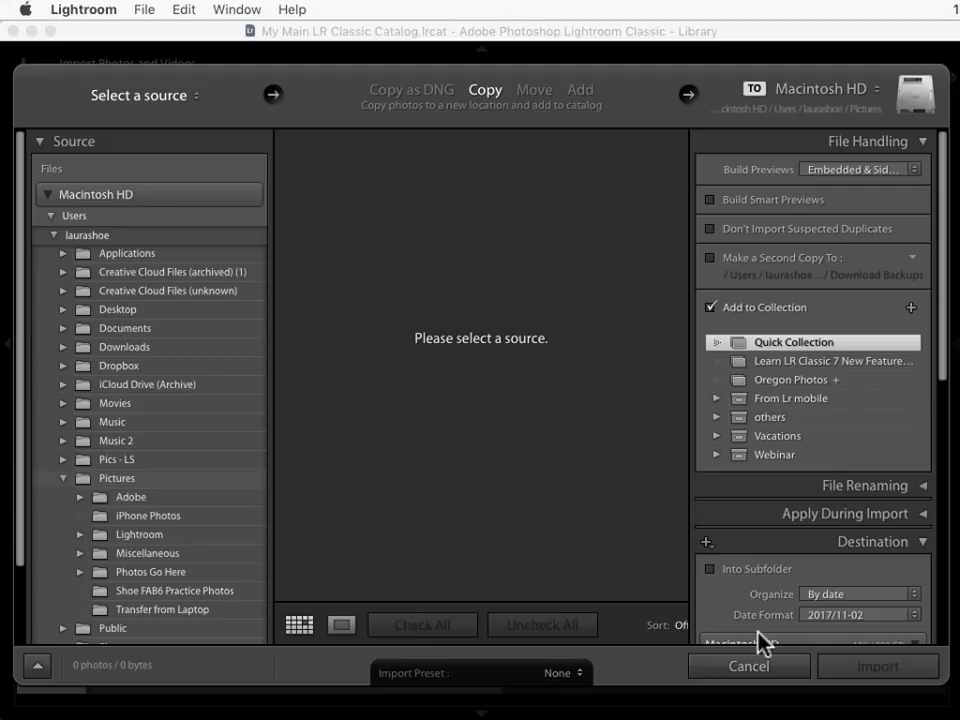
click(762, 668)
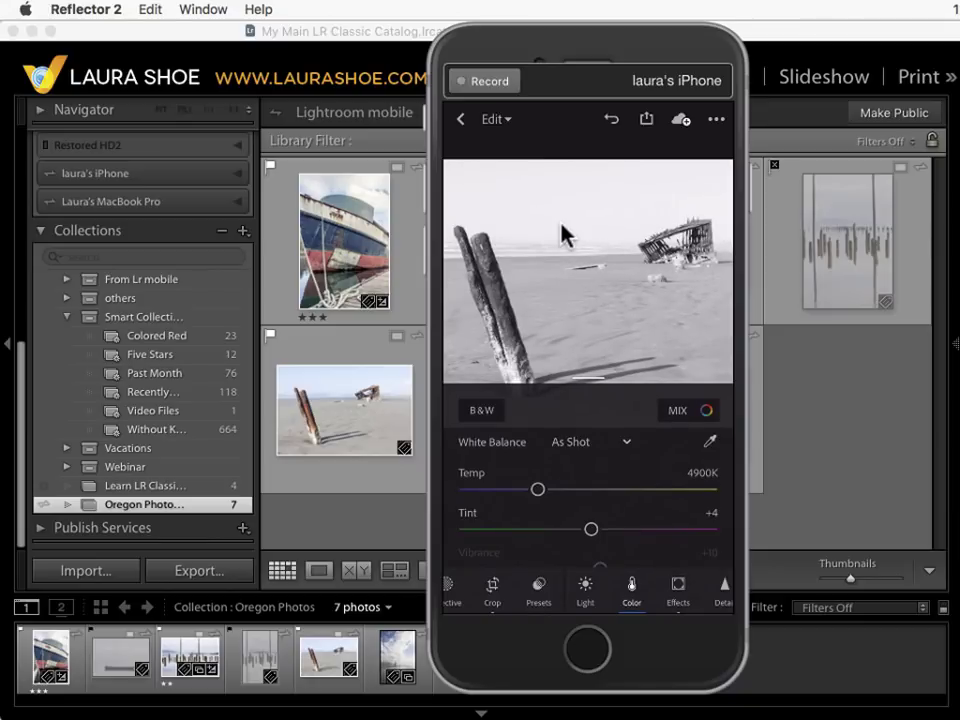
Open the black-and-white beach shipwreck photo in Loupe view in Lightroom Classic.
click(825, 381)
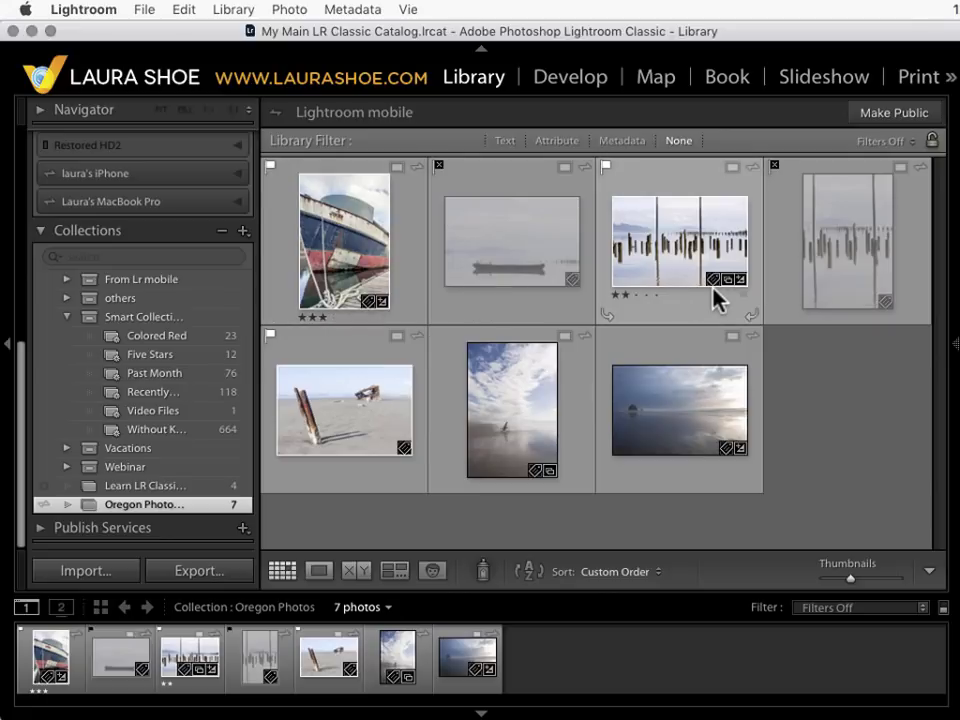
double_click(343, 403)
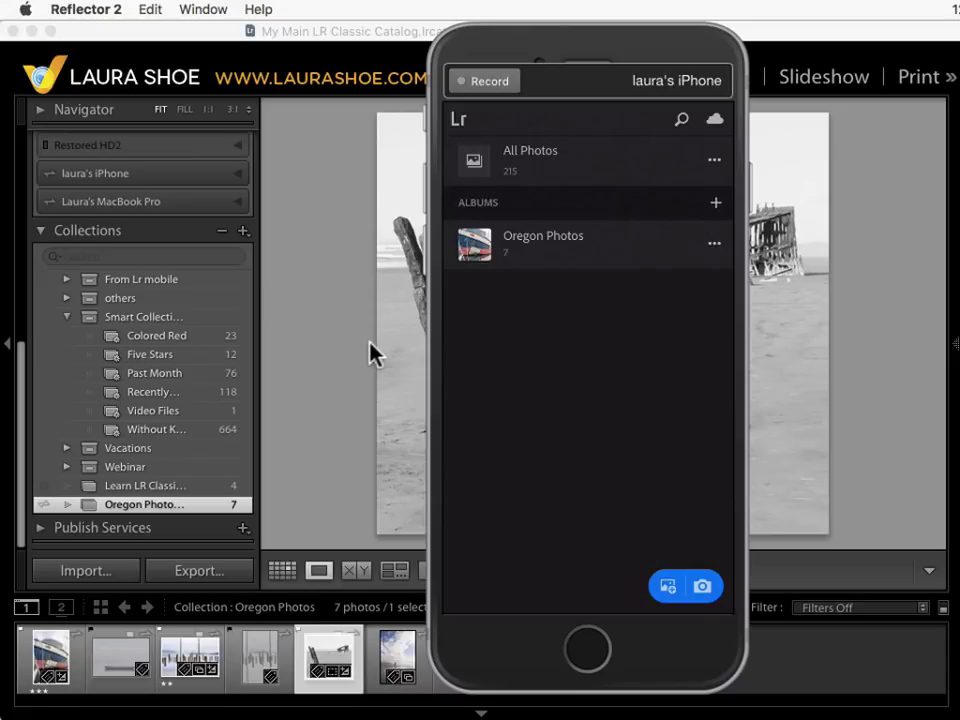
Enlarge the mirrored phone display in the Reflector window.
drag(746, 690, 733, 708)
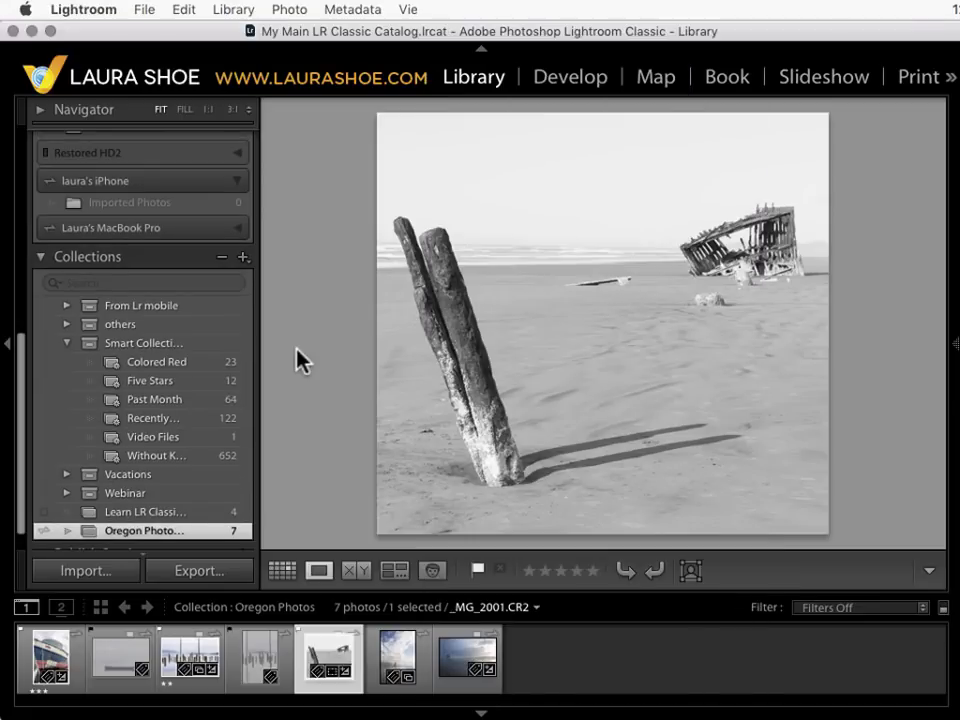
Collapse the phone's synced folder list and expand the iPhone volume to reveal its Imported Photos folder.
click(237, 181)
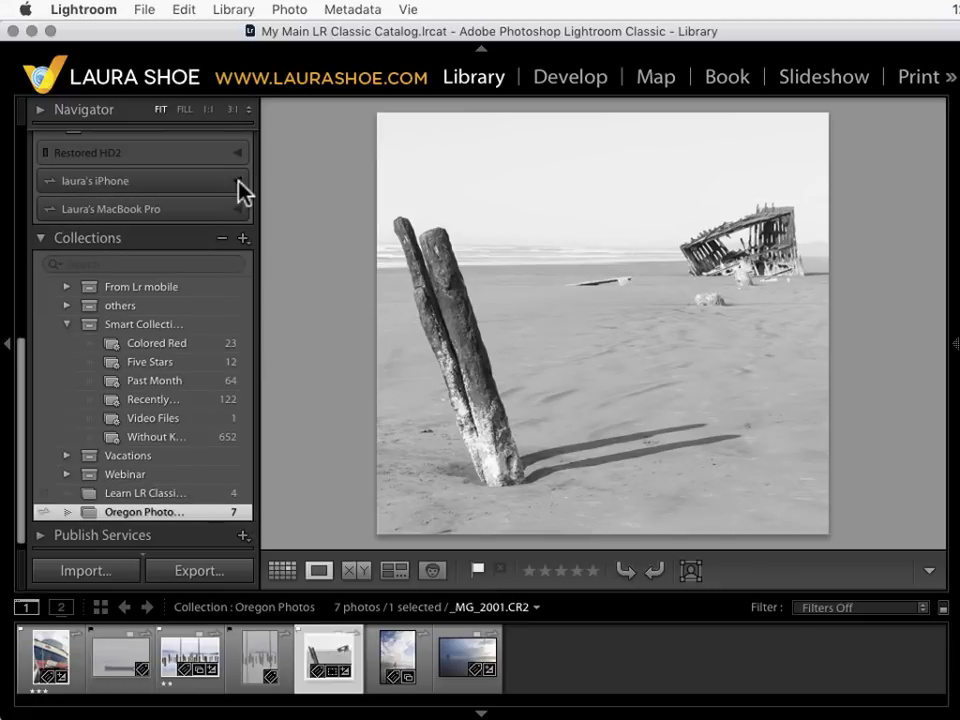
scroll(172, 383, up, 3)
scroll(172, 383, up, 10)
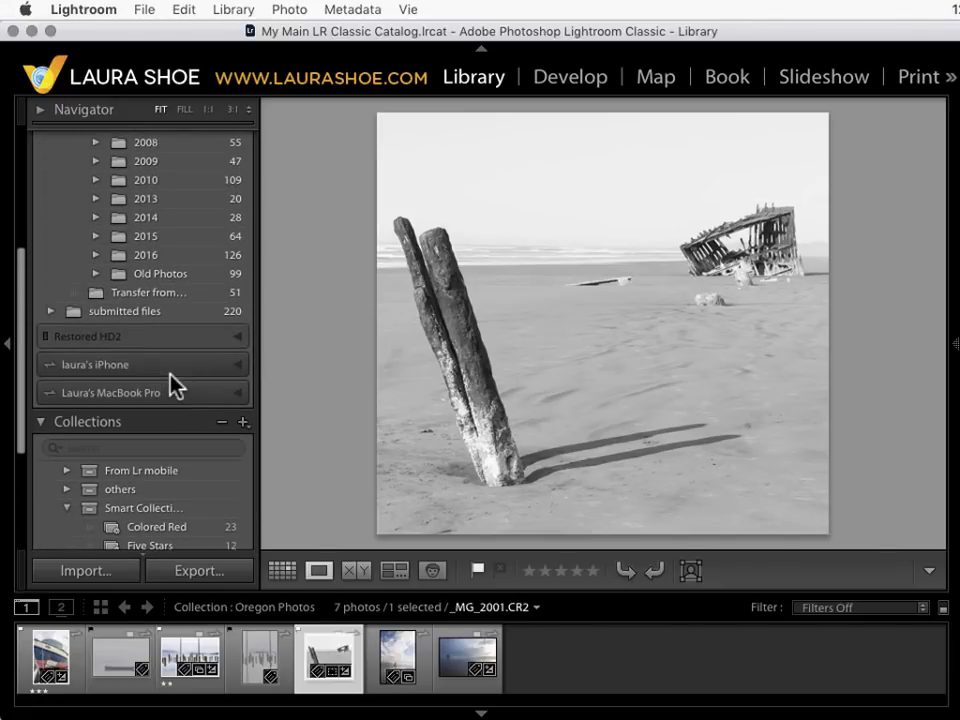
scroll(170, 378, down, 4)
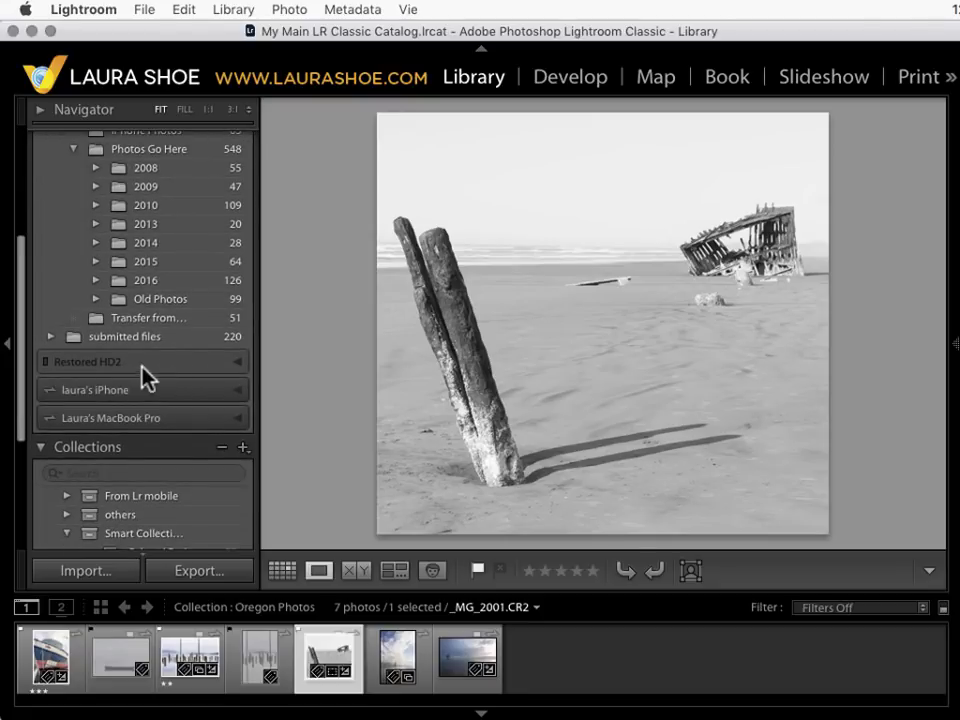
scroll(145, 375, up, 6)
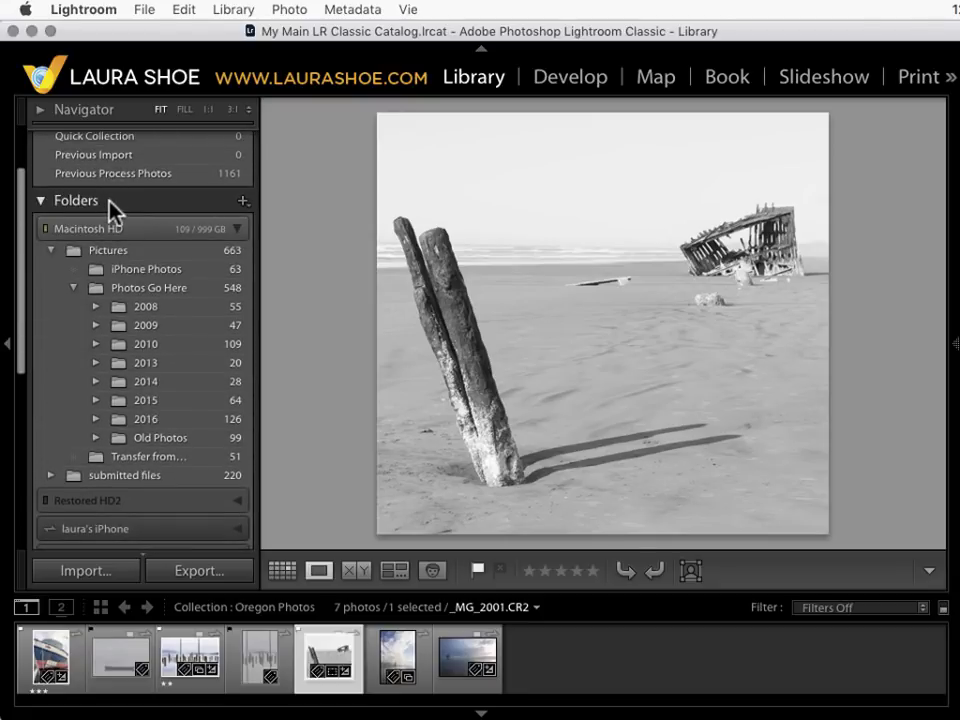
scroll(121, 503, down, 5)
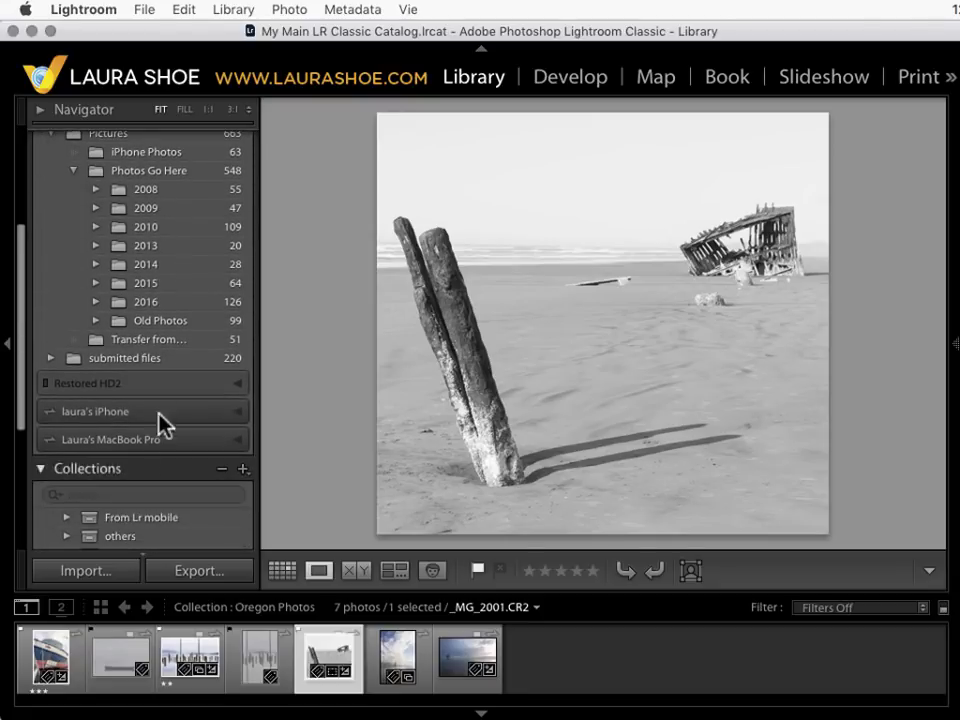
click(240, 425)
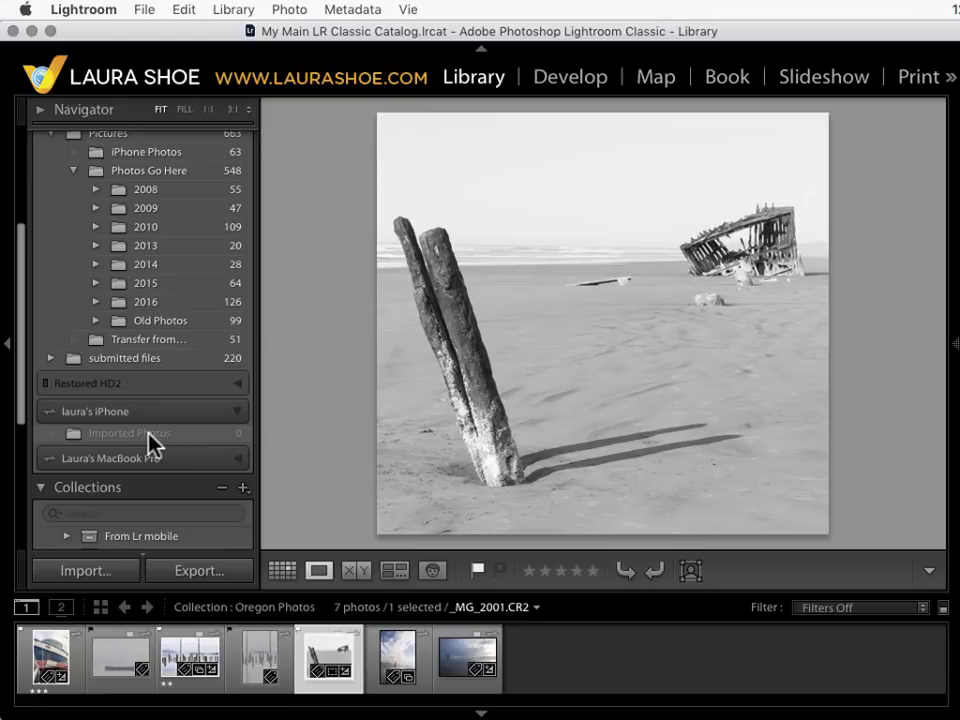
scroll(160, 290, up, 3)
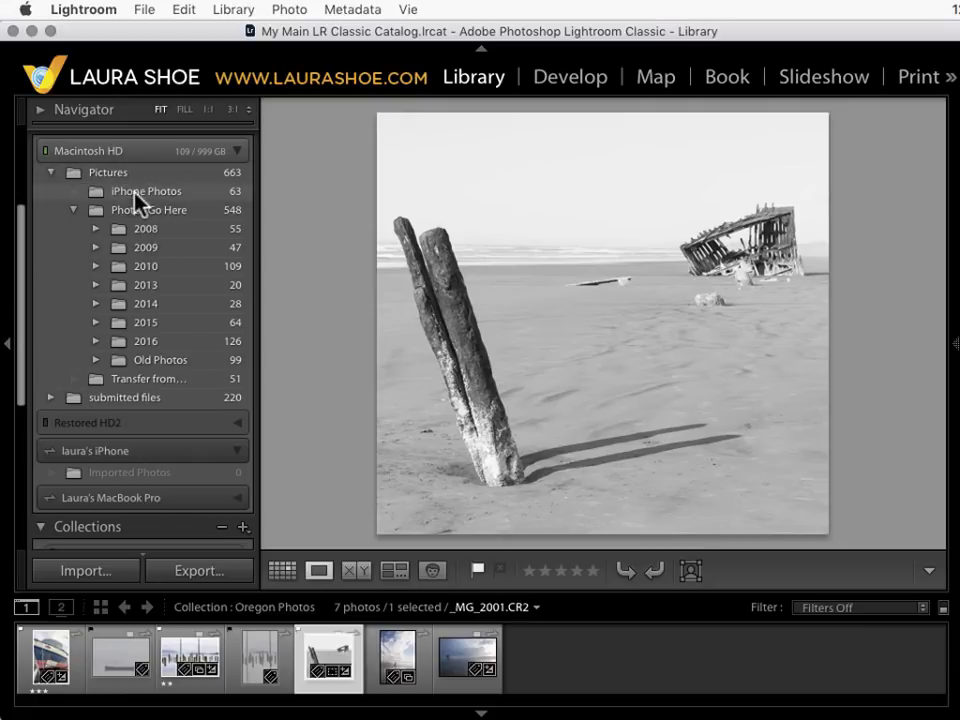
Move the iPhone Photos folder into Photos Go Here on disk.
drag(134, 192, 140, 208)
click(799, 289)
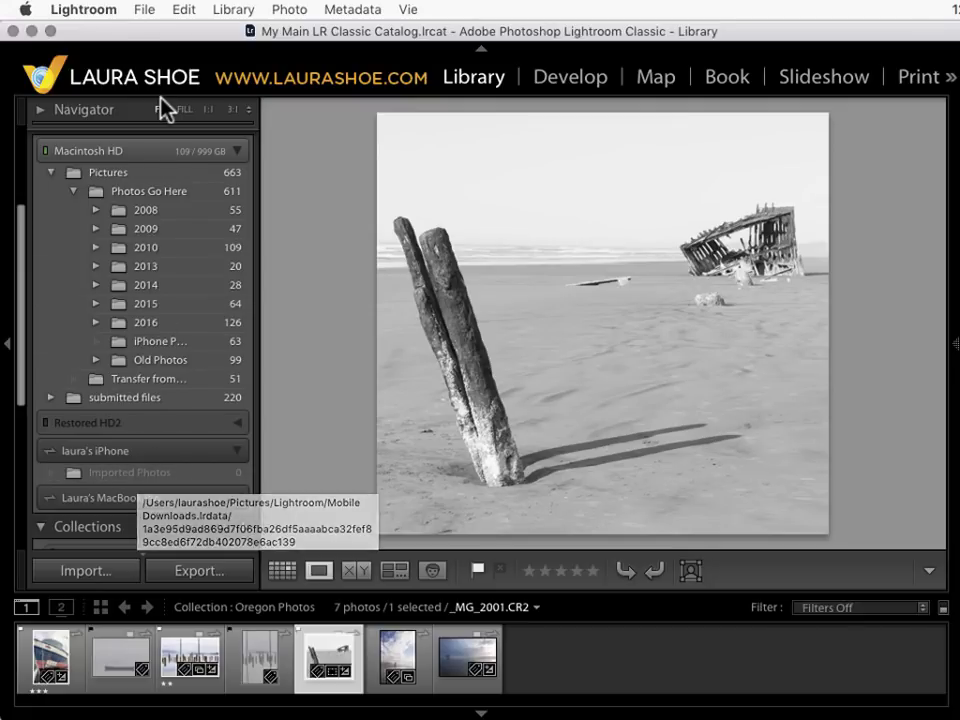
Open Lightroom Classic Preferences on the Lightroom CC tab and reposition the dialog.
click(82, 10)
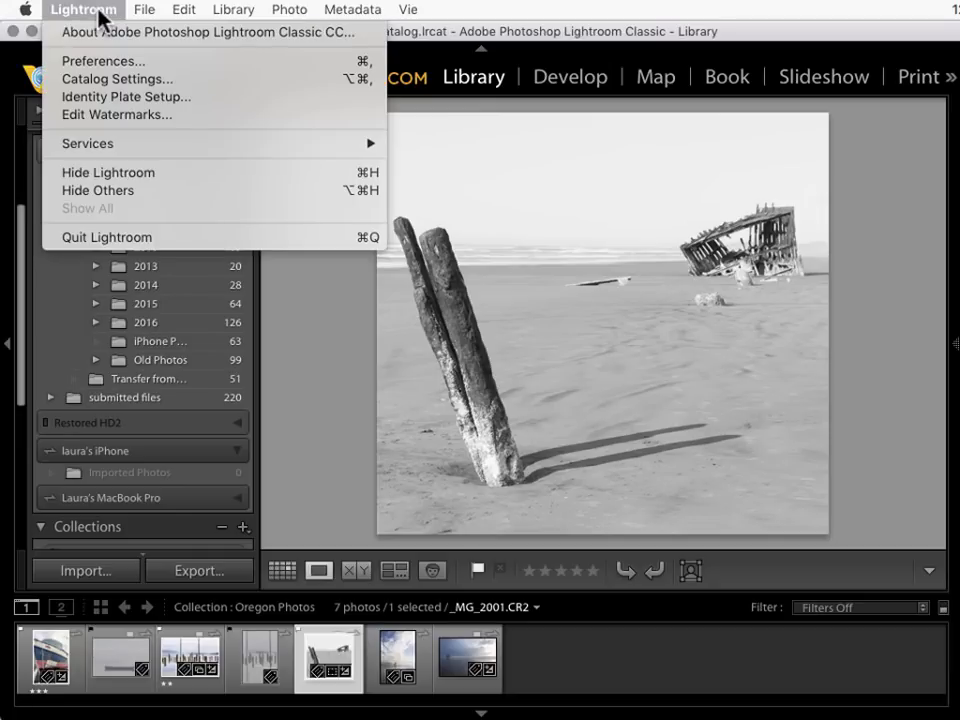
click(106, 63)
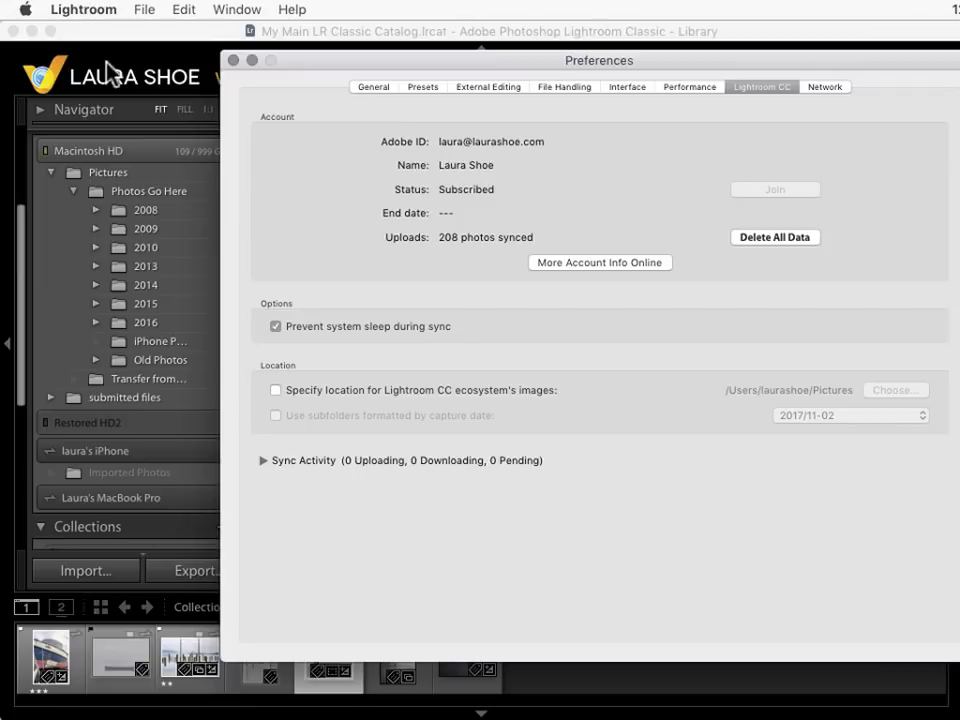
drag(720, 60, 598, 55)
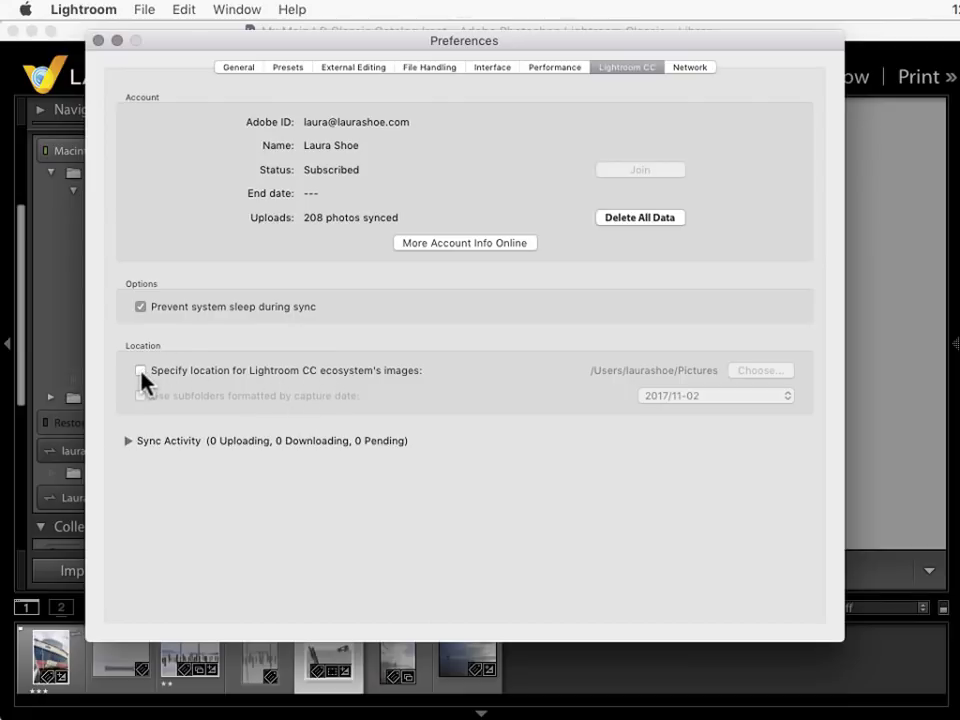
Specify a custom synced-image location using capture-date subfolders in the 2017/11-02 format.
click(141, 371)
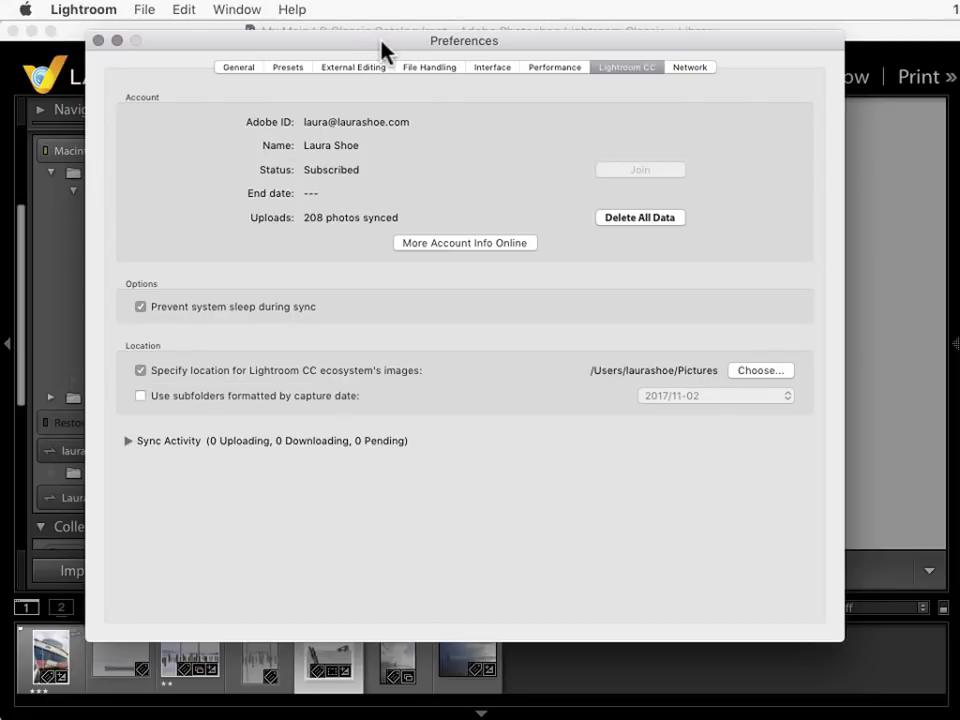
drag(381, 42, 511, 45)
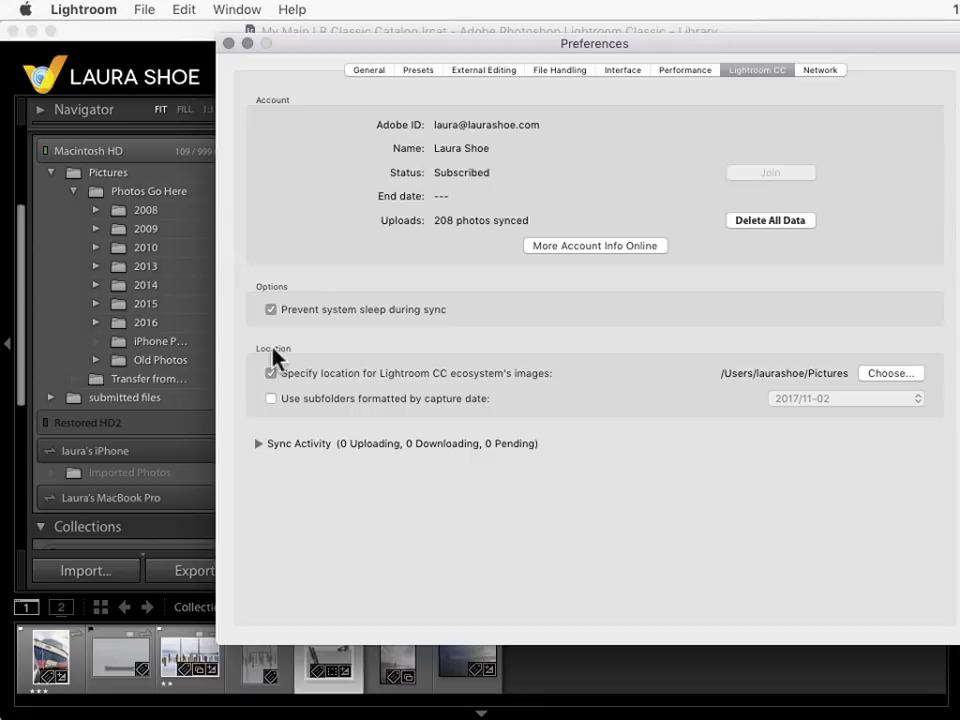
click(270, 398)
click(270, 398)
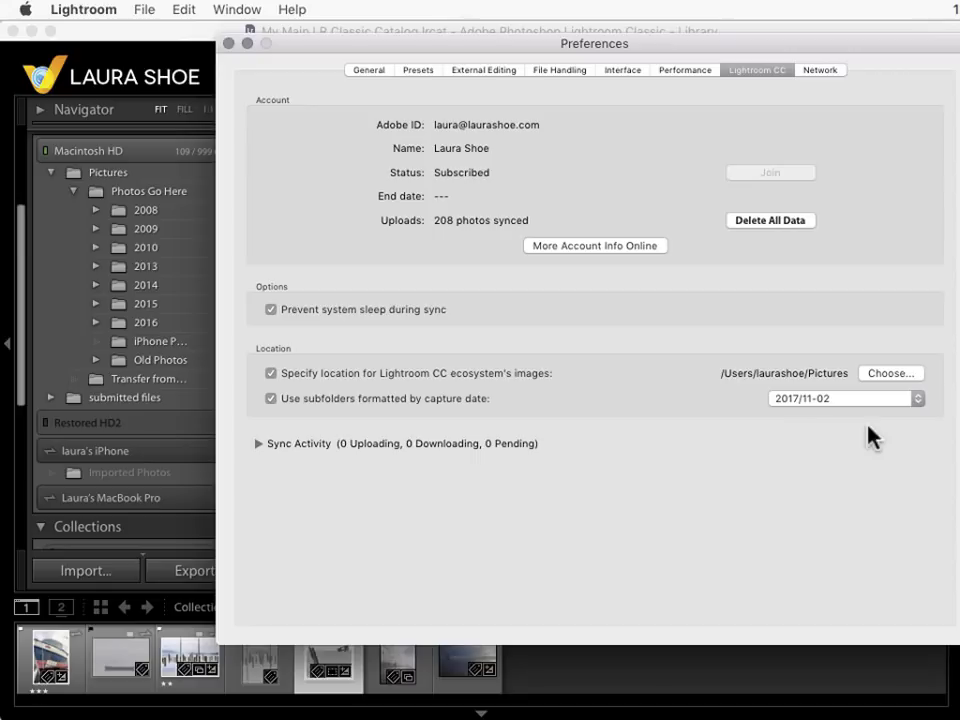
click(918, 399)
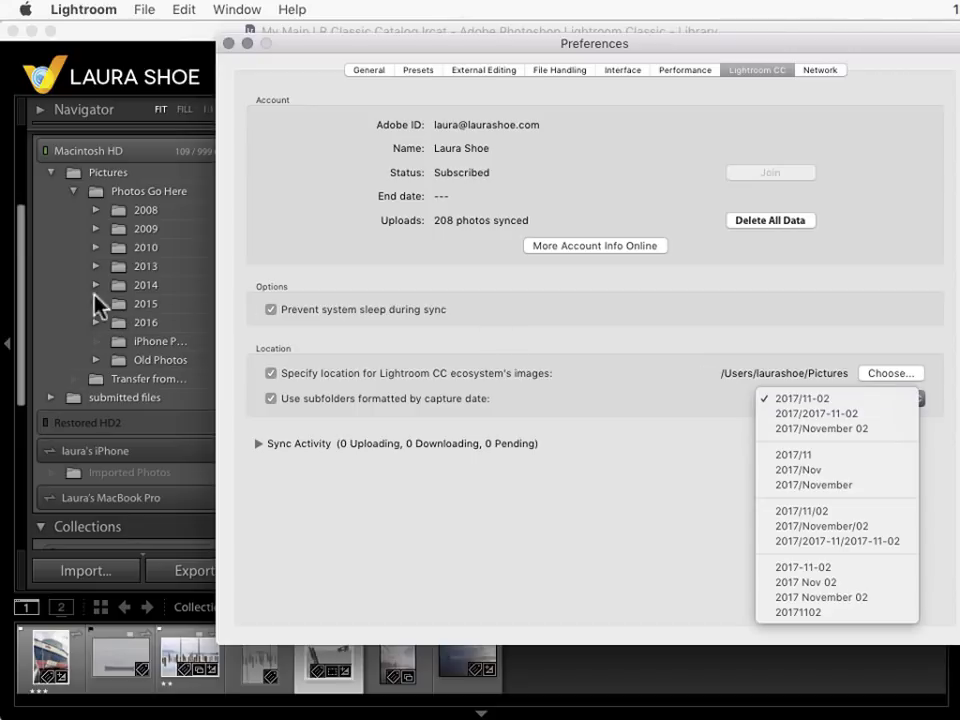
click(819, 400)
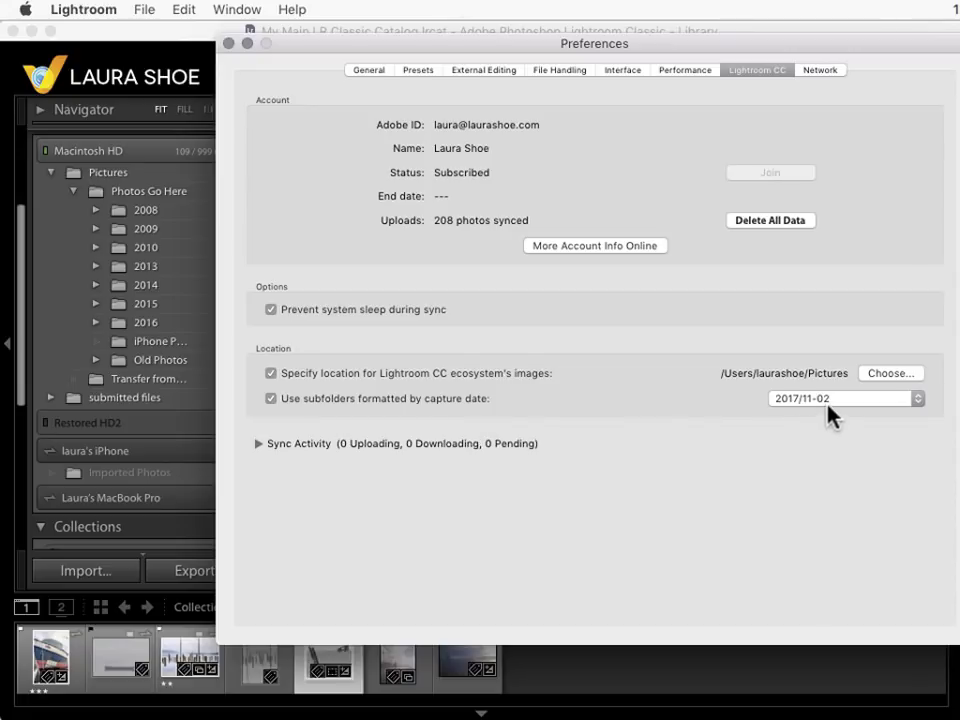
Turn off capture-date subfolders and browse to the Photos Go Here folder for synced images.
click(270, 399)
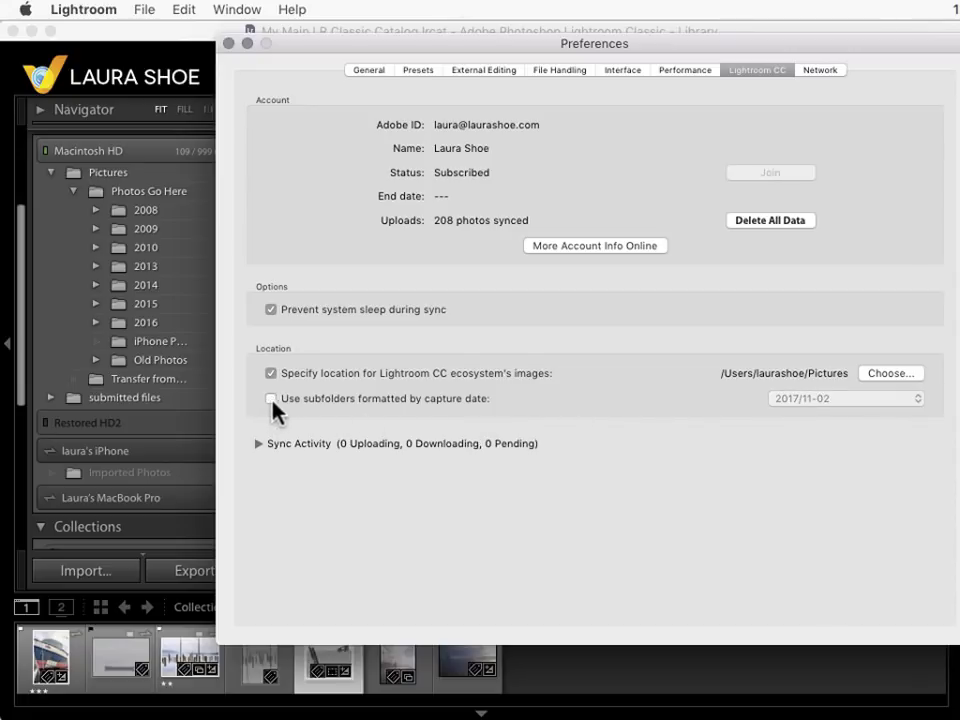
click(889, 374)
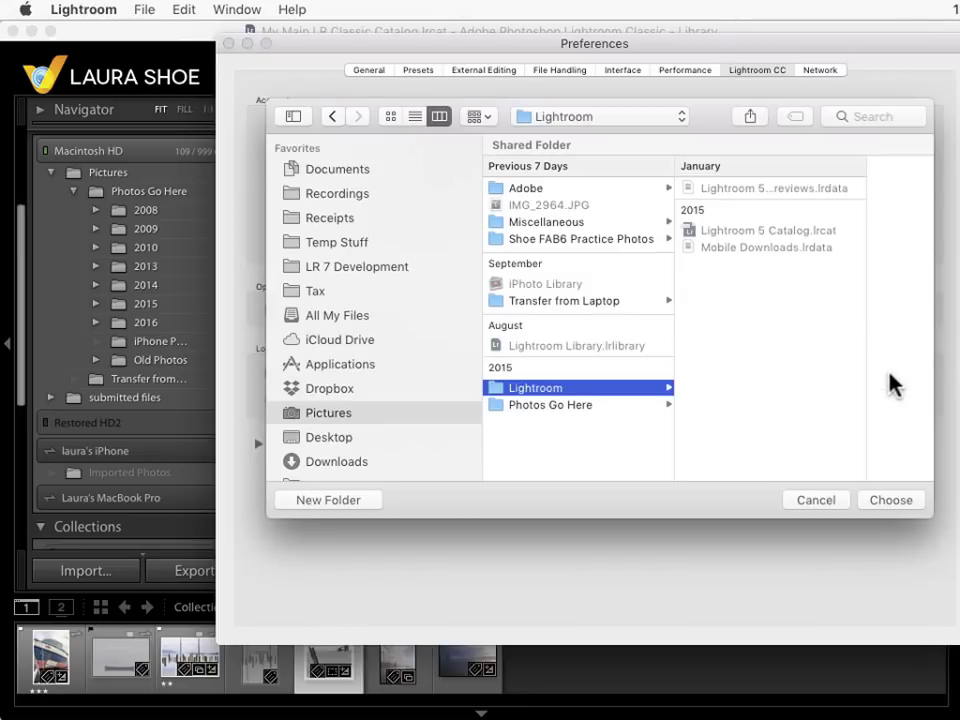
click(537, 410)
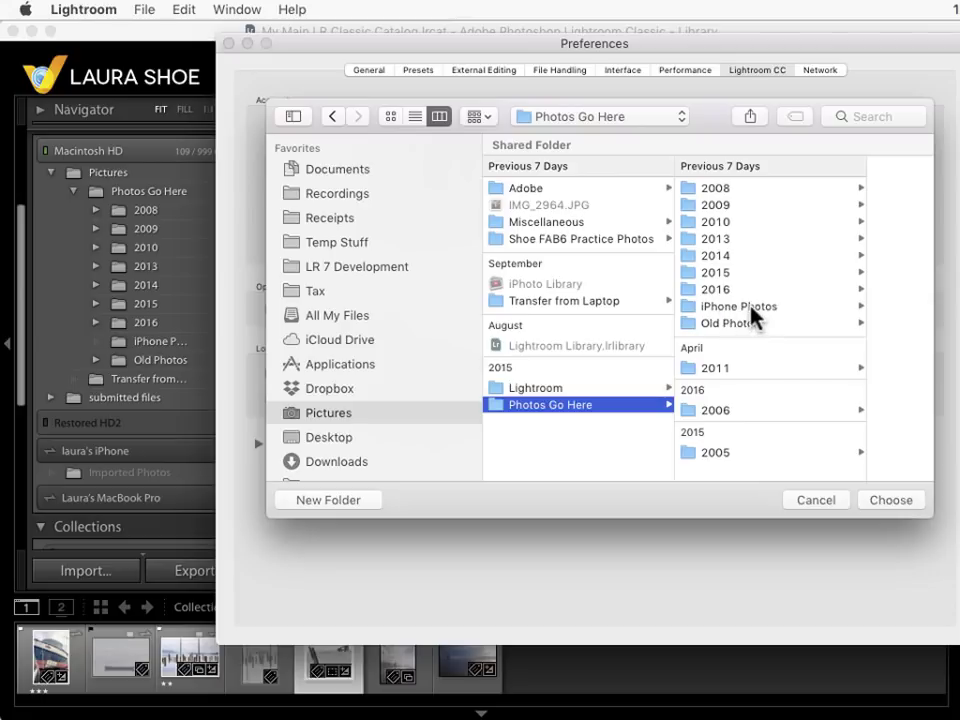
click(698, 308)
scroll(645, 338, left, 3)
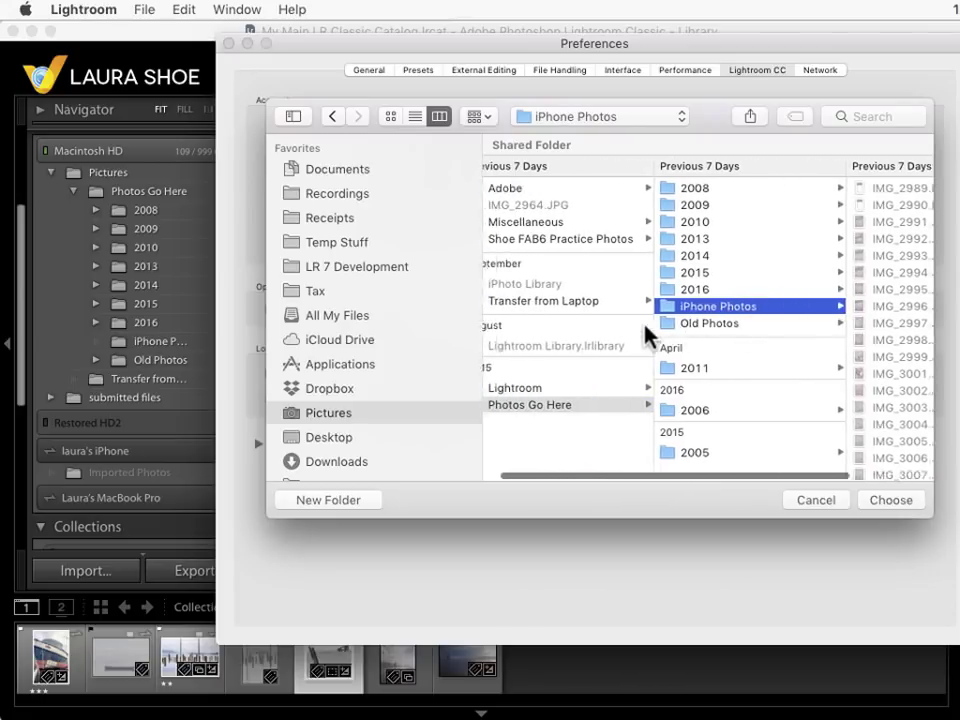
click(721, 291)
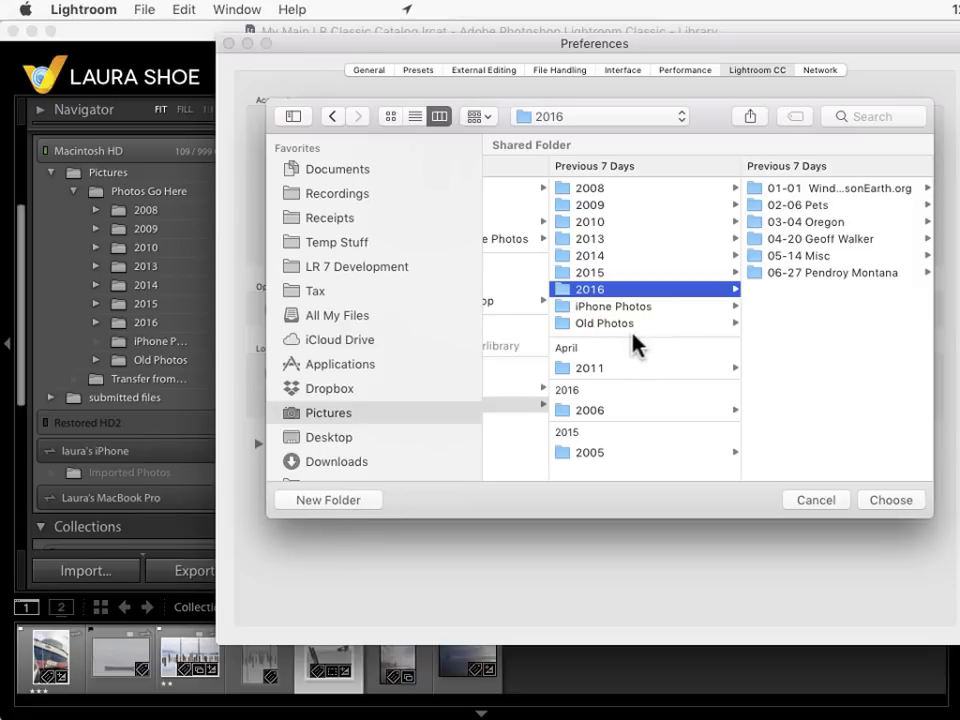
scroll(632, 343, left, 5)
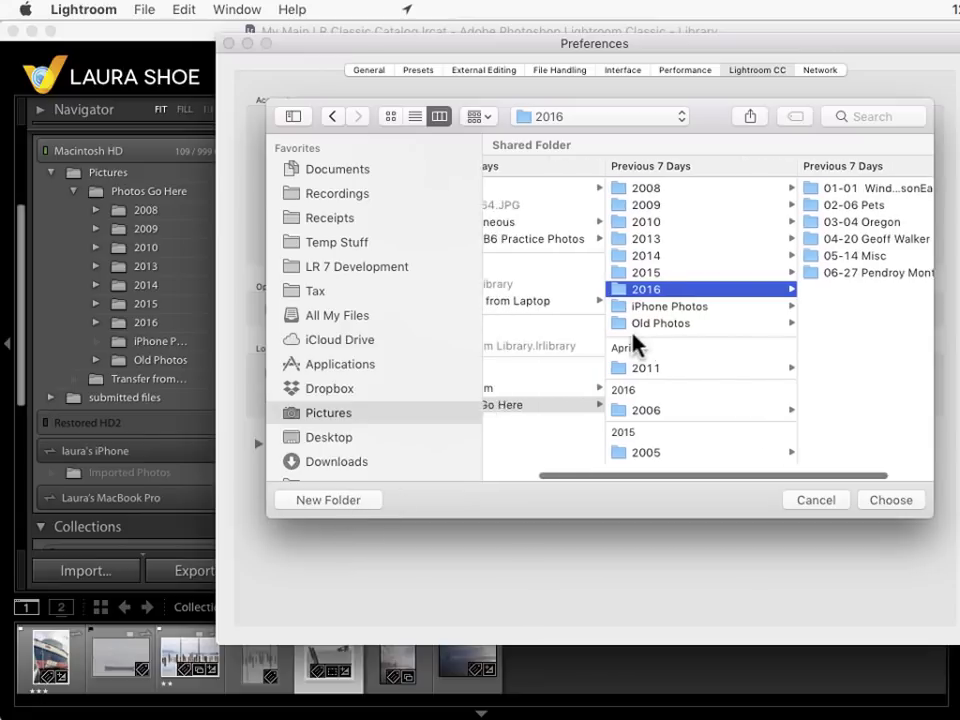
click(556, 409)
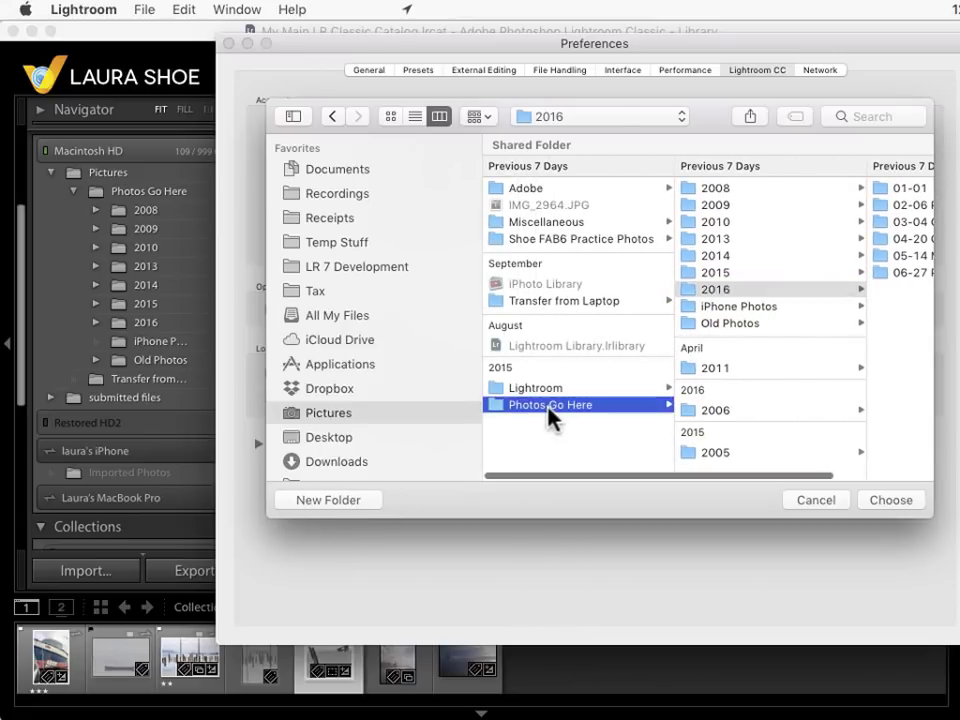
Create a 2017/iPhone Photos folder inside Photos Go Here and set it as the location.
click(345, 503)
text(2)
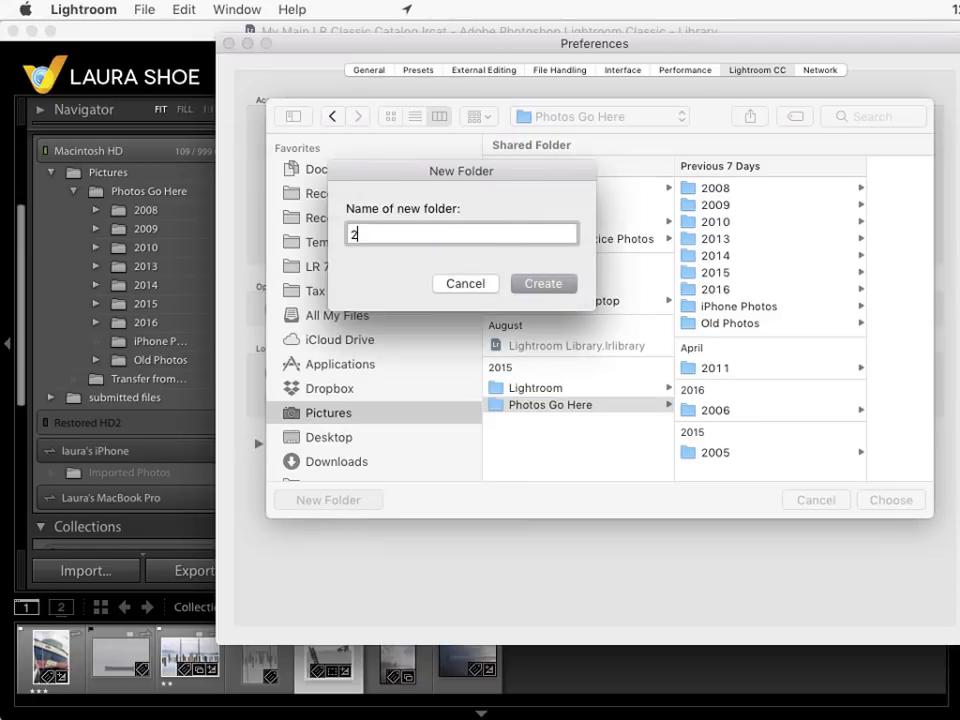
text(017)
key(Return)
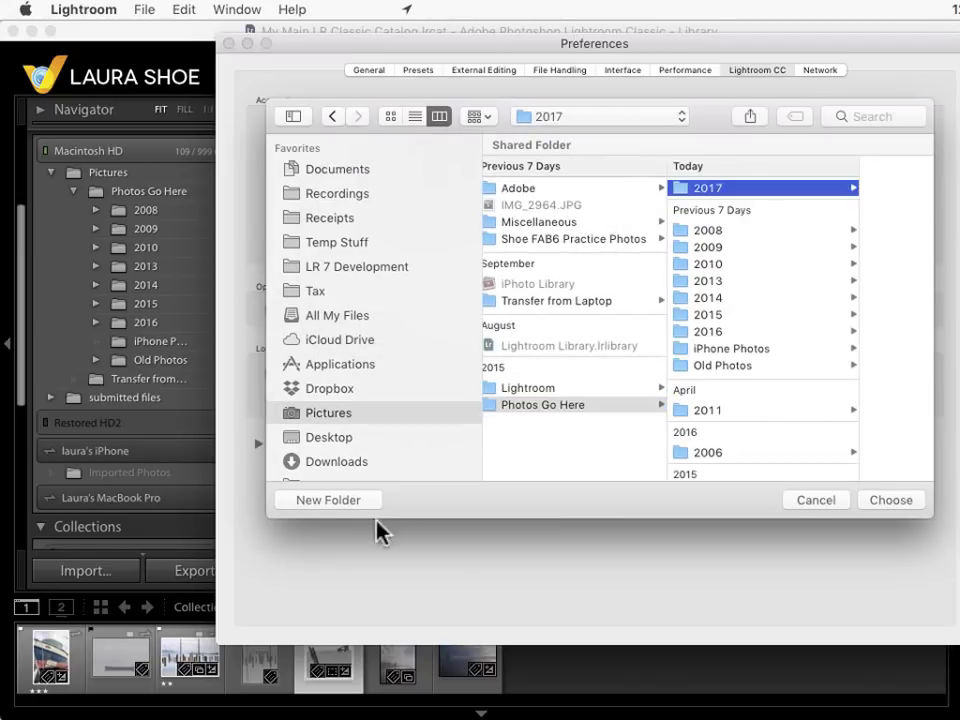
click(343, 503)
text(i)
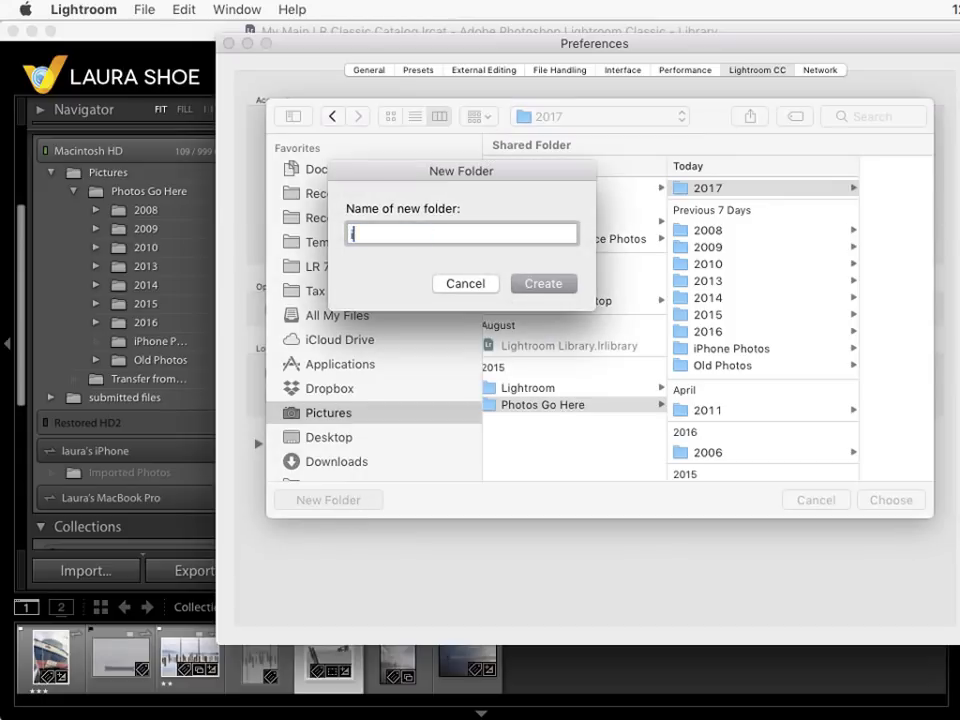
text(Phone Photos)
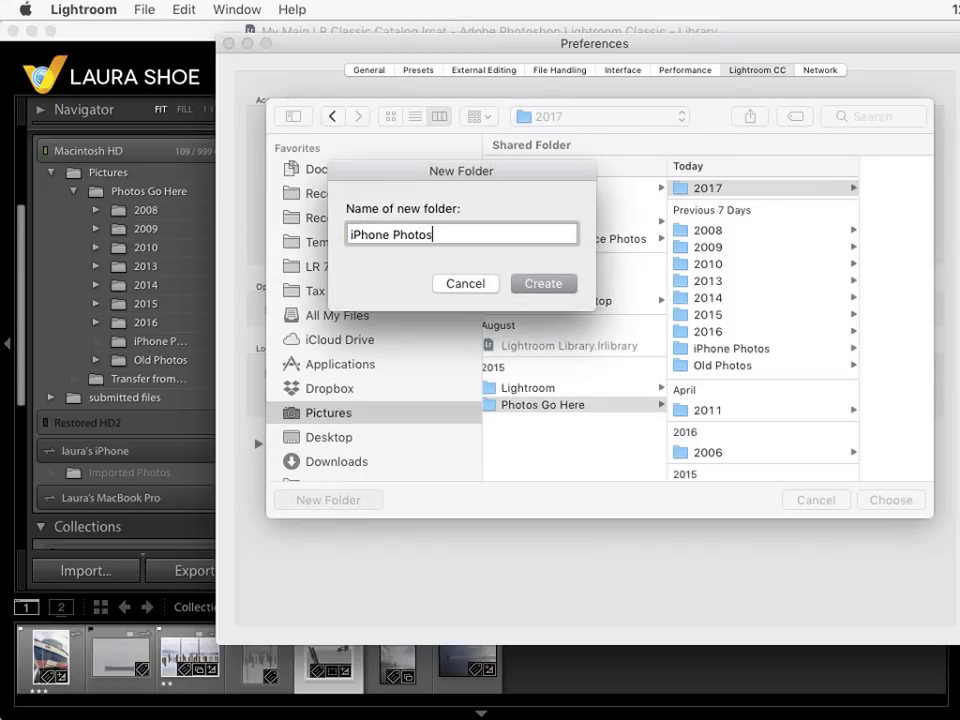
click(552, 284)
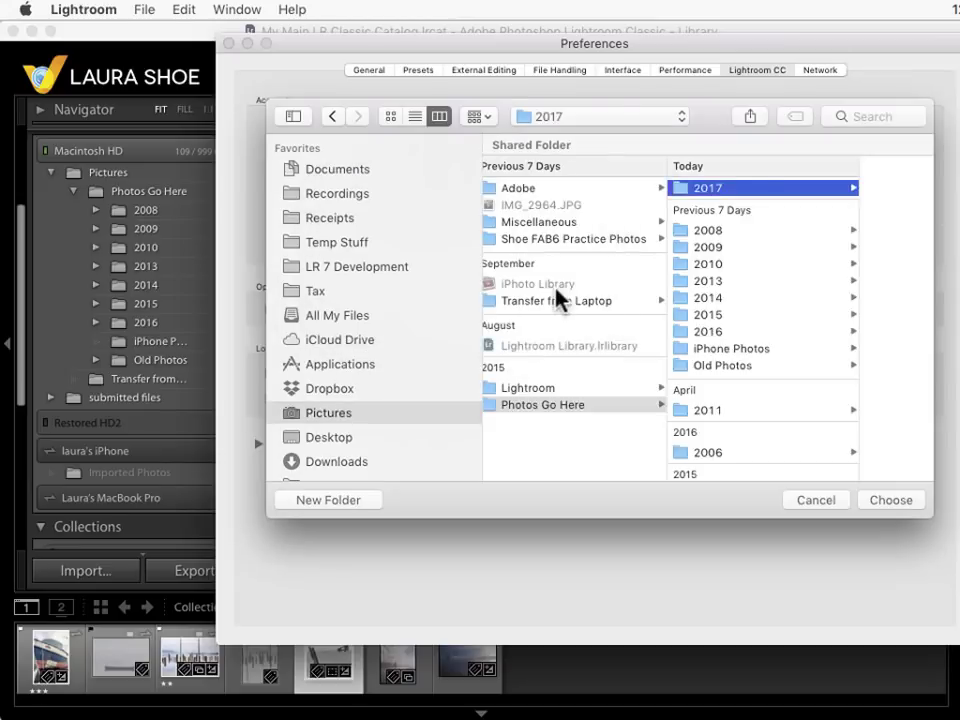
click(889, 500)
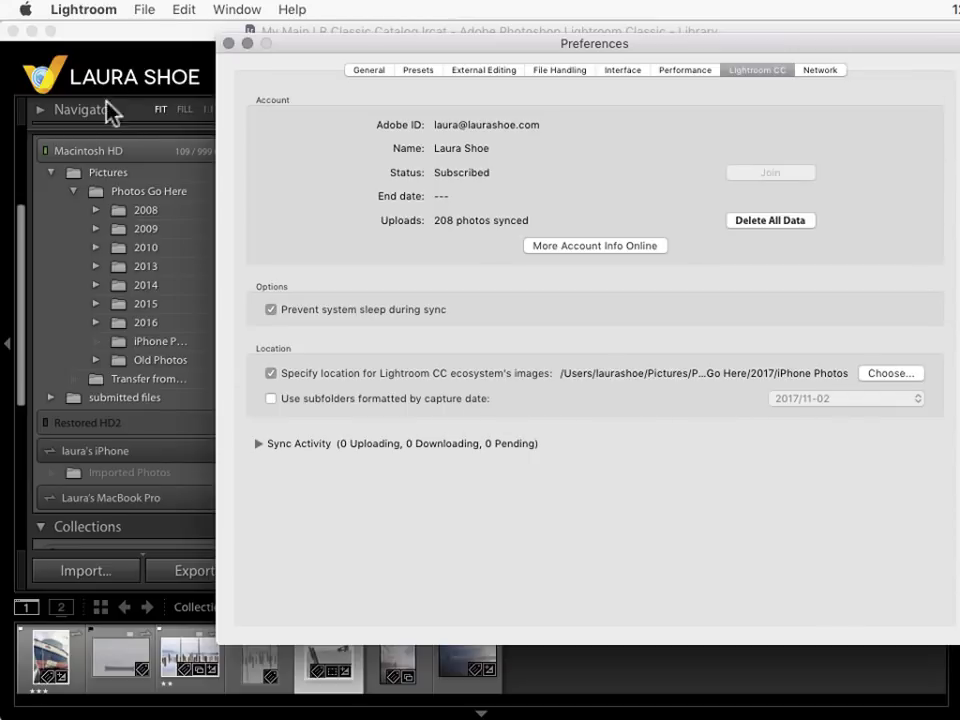
click(258, 443)
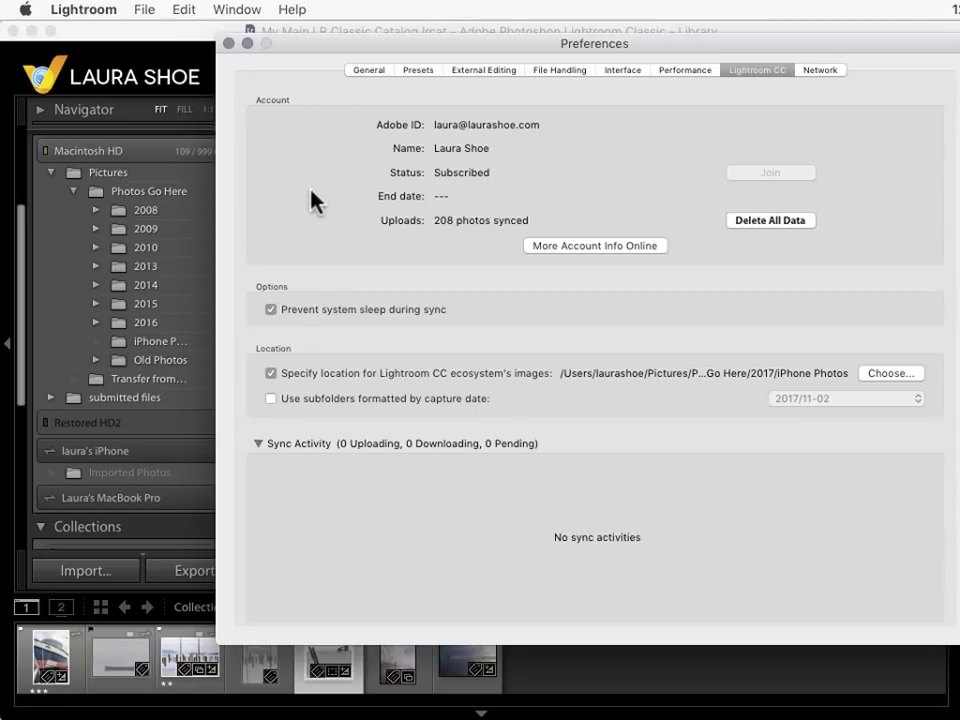
click(228, 43)
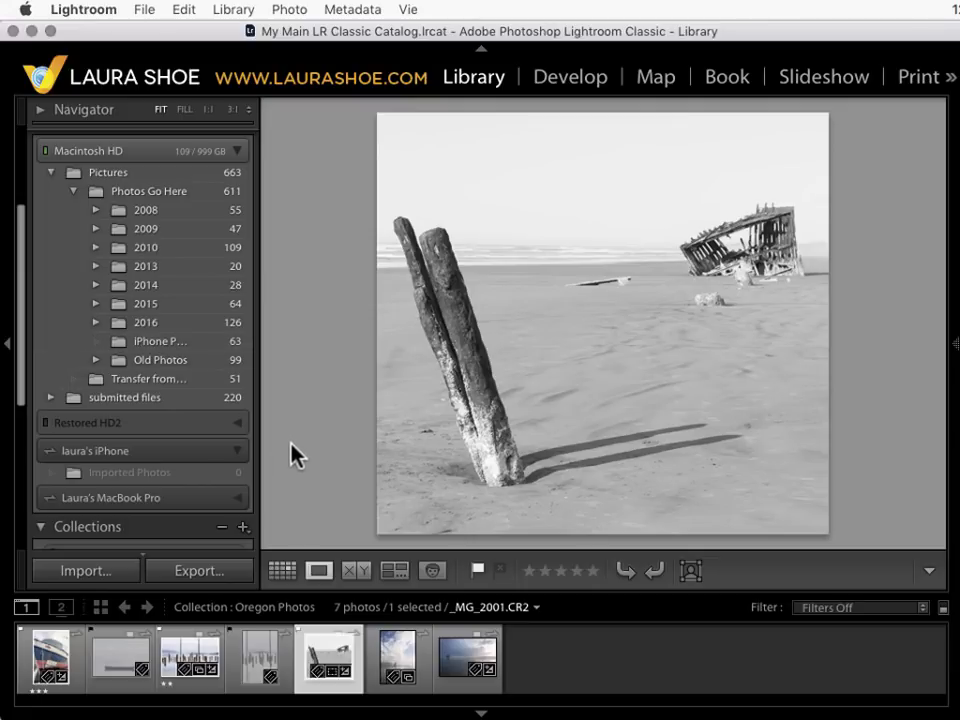
Remove the empty Imported Photos folder from the catalog and switch over to Chrome.
right_click(157, 472)
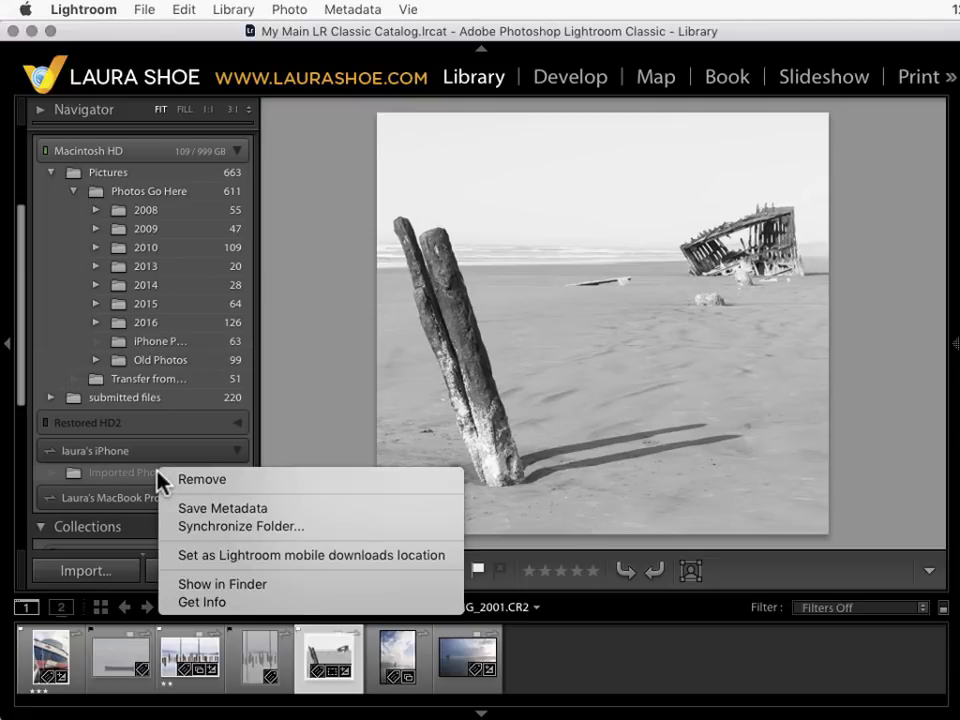
click(168, 478)
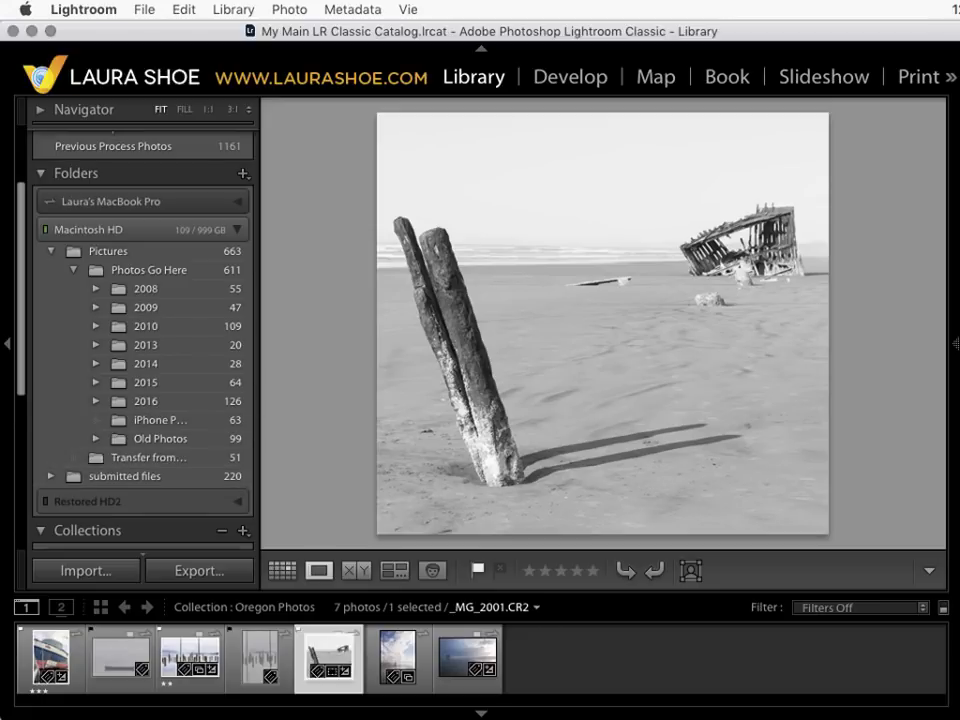
key(super+Tab)
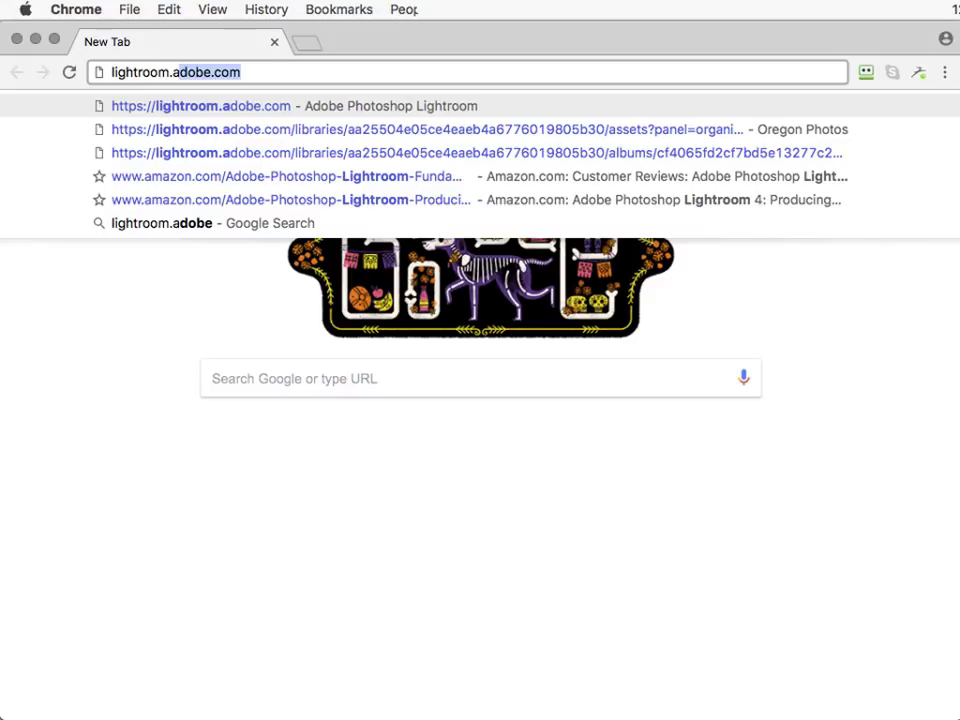
Load lightroom.adobe.com in Chrome to show the All Photos library.
key(Return)
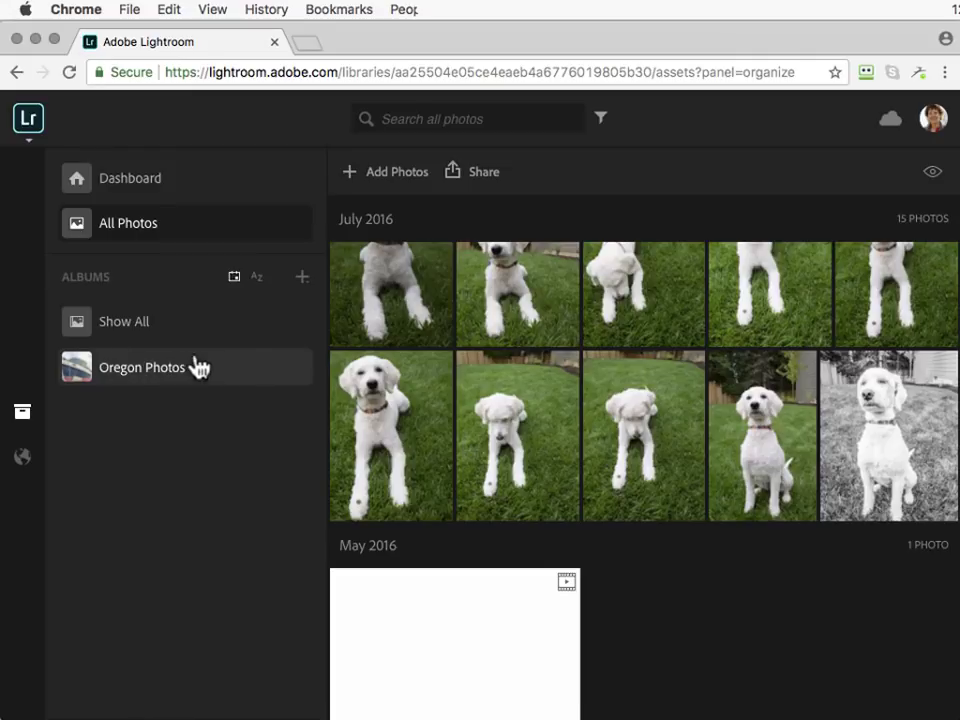
Open the boat photo from the Oregon Photos album in edit mode, exit, and switch back to Lightroom Classic.
click(198, 368)
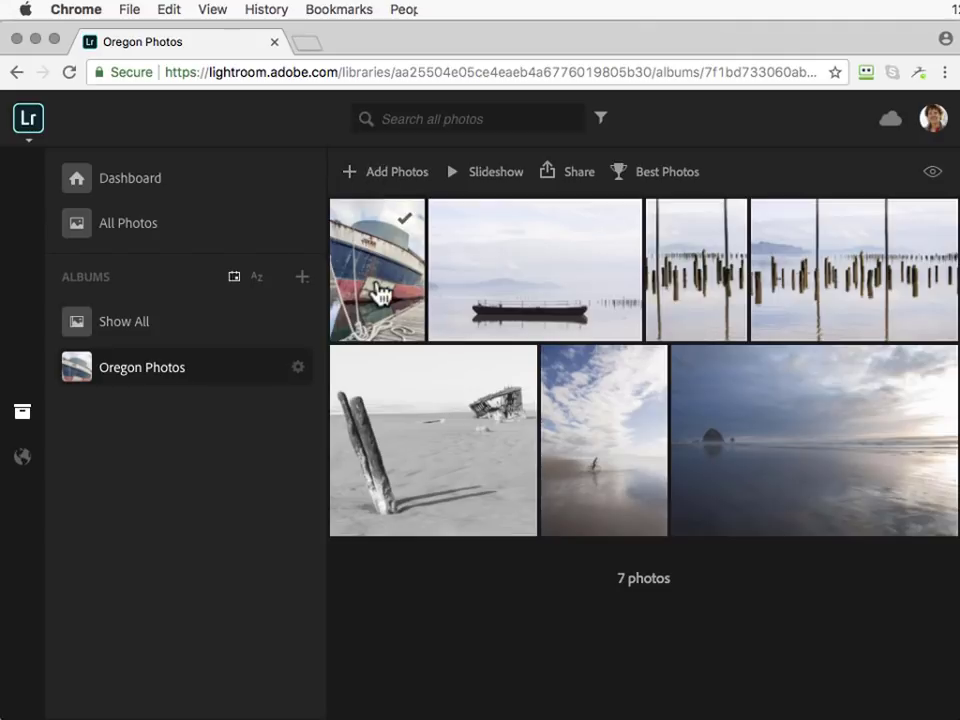
click(376, 289)
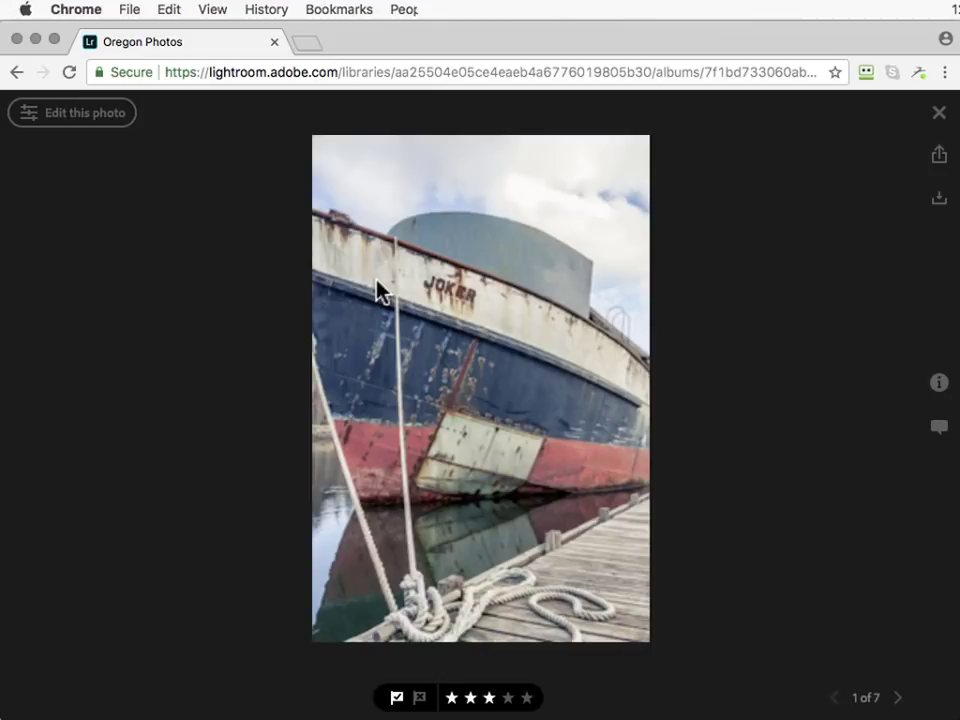
click(80, 120)
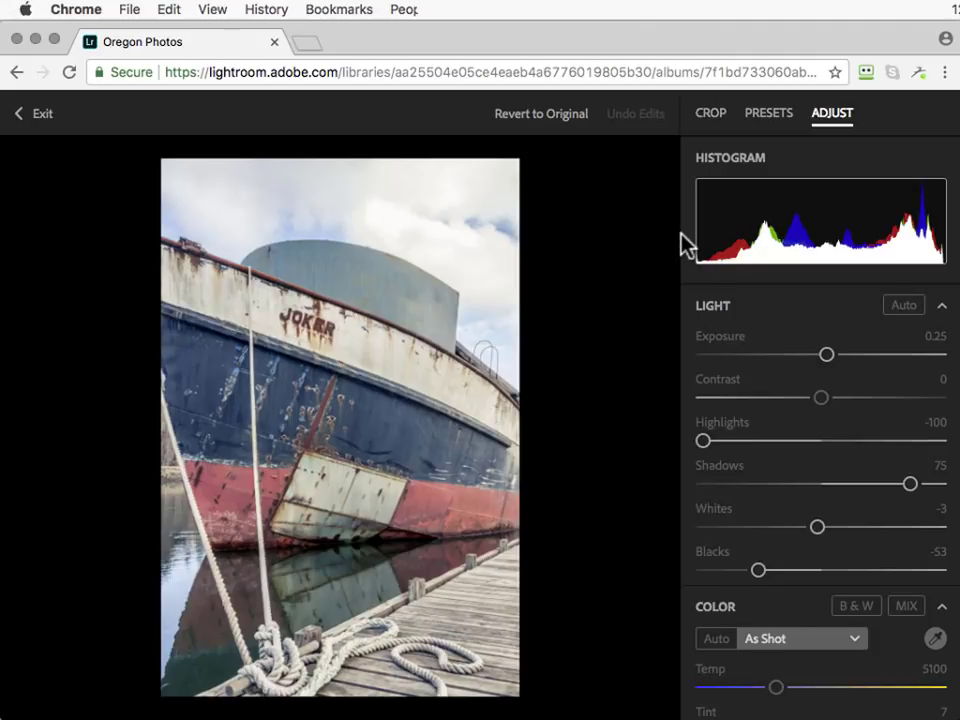
click(44, 116)
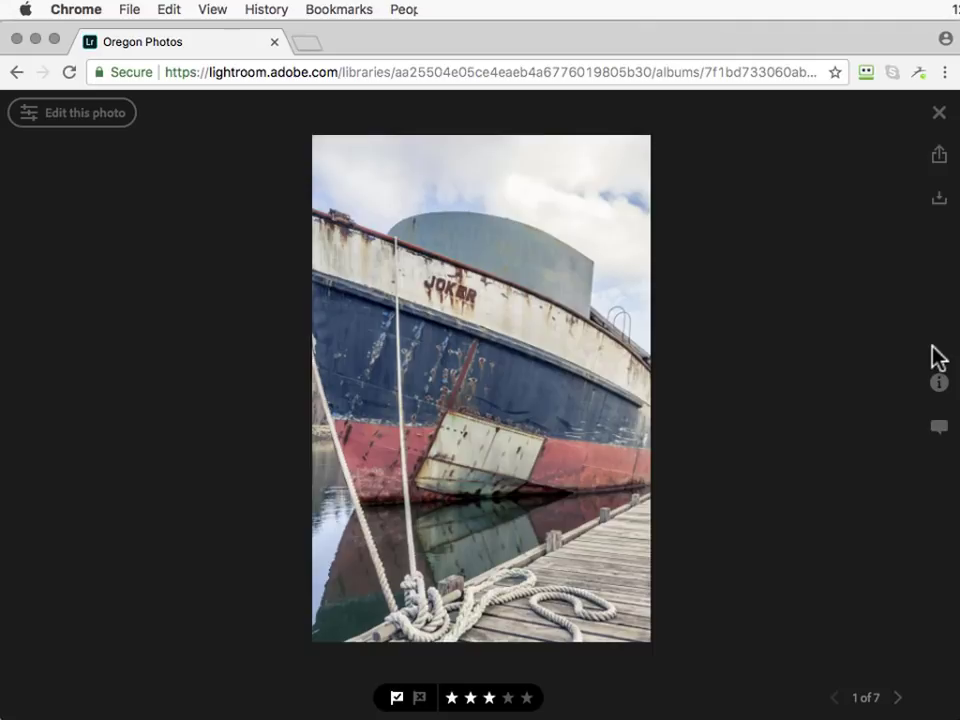
key(super+Tab)
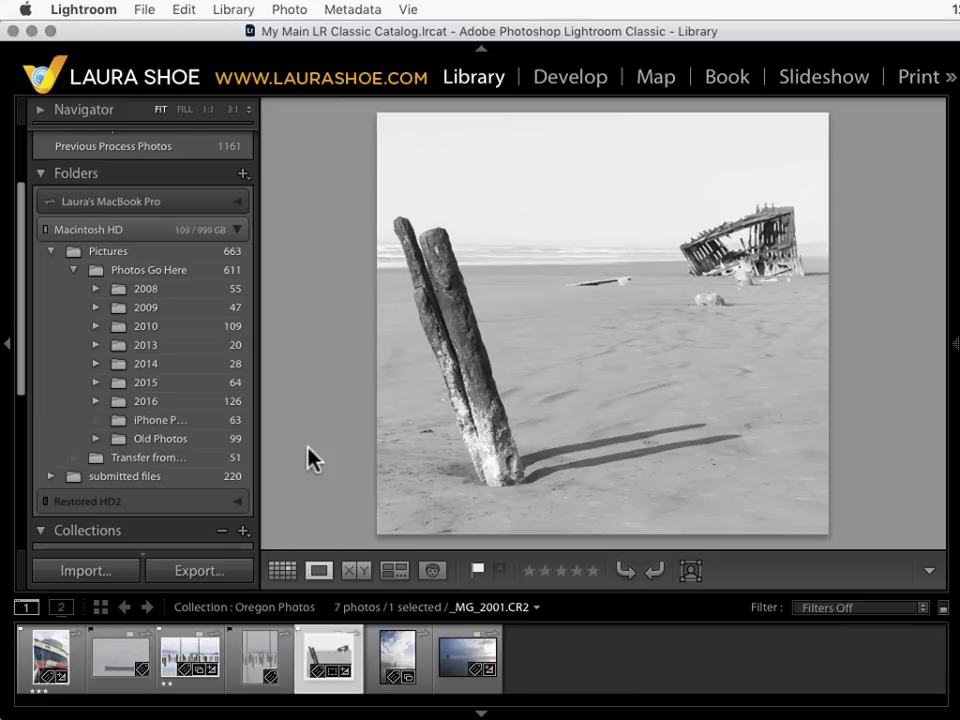
Make the Oregon Photos collection public from Grid view and dismiss the share URL notice.
click(204, 529)
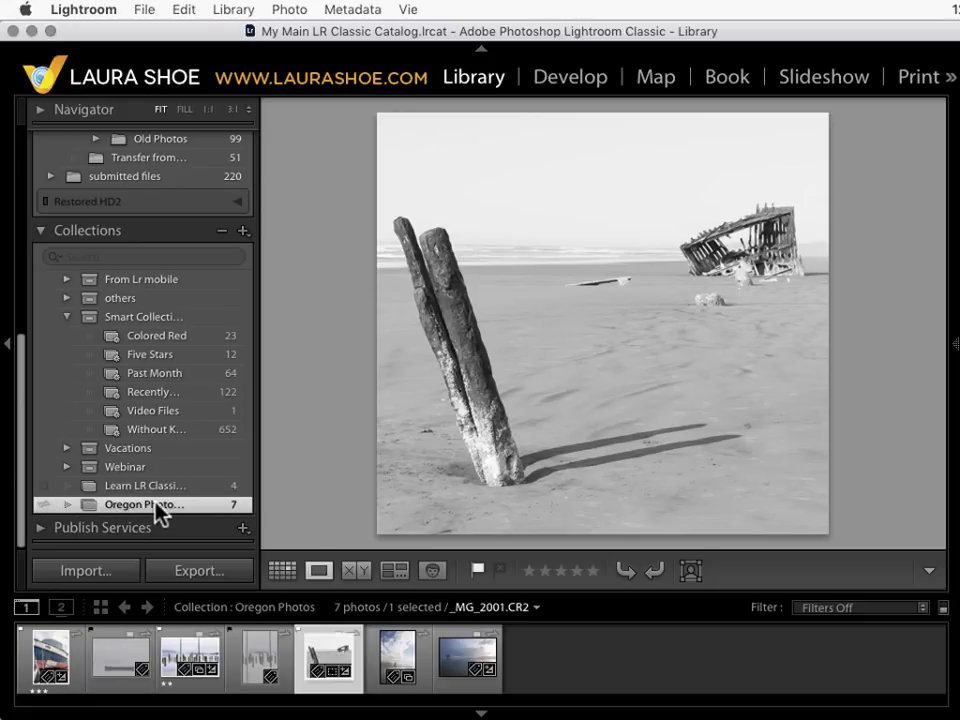
key(g)
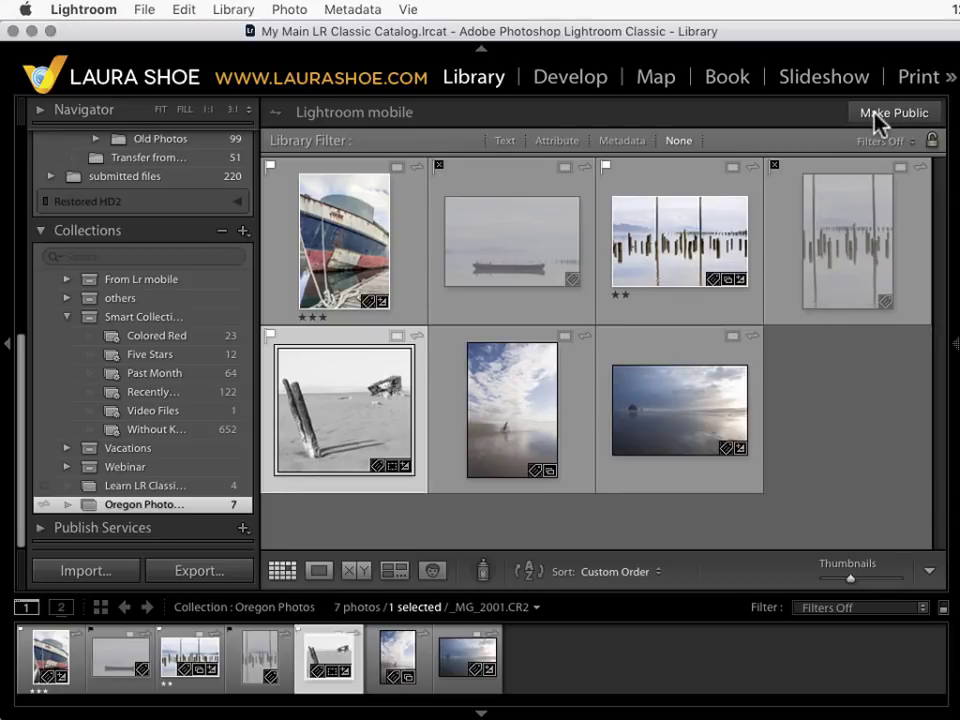
click(875, 115)
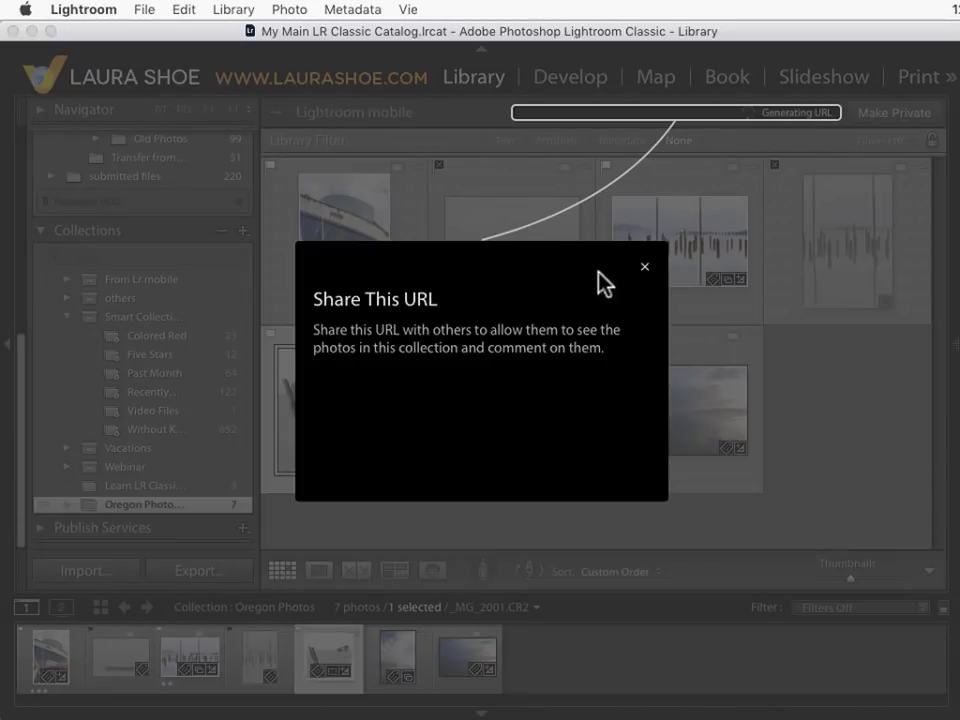
click(645, 267)
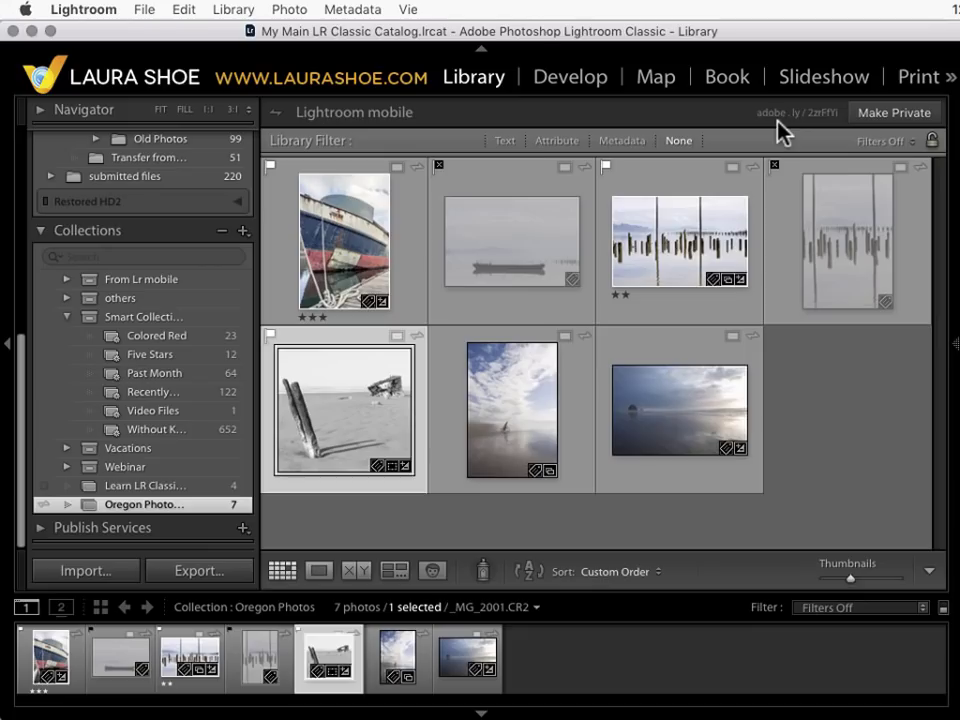
Copy the collection's public link and load it in Chrome.
right_click(188, 512)
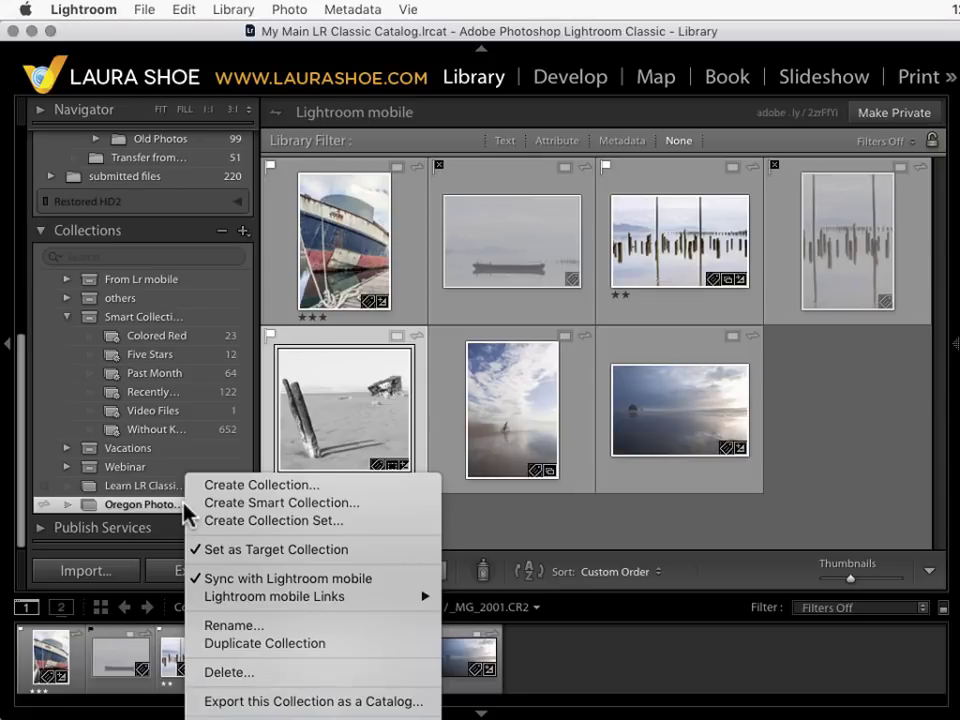
mouse_move(230, 605)
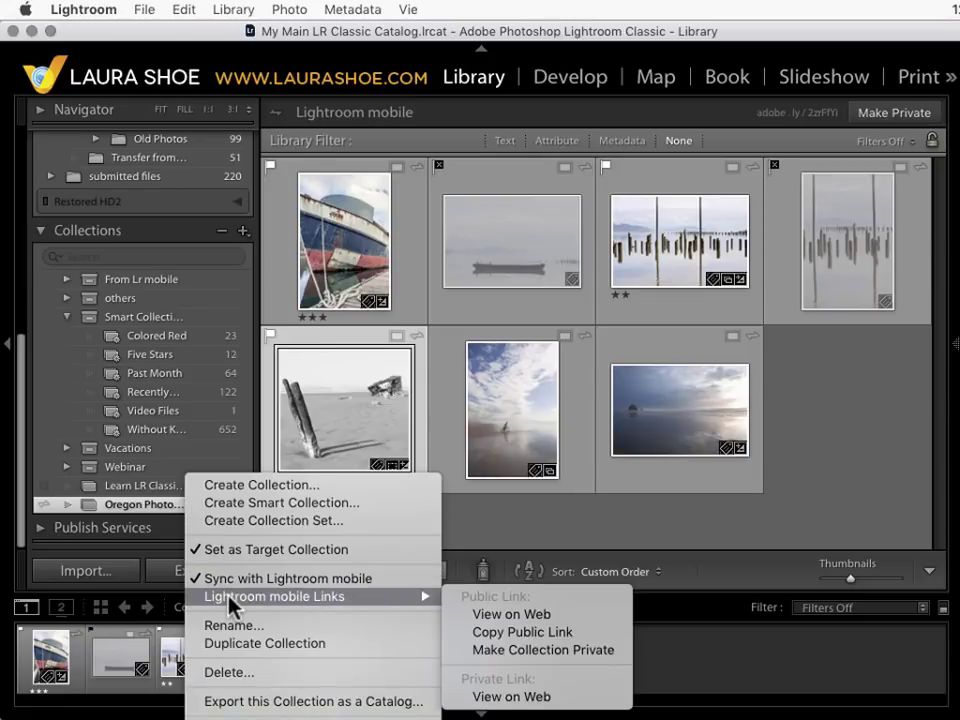
click(529, 635)
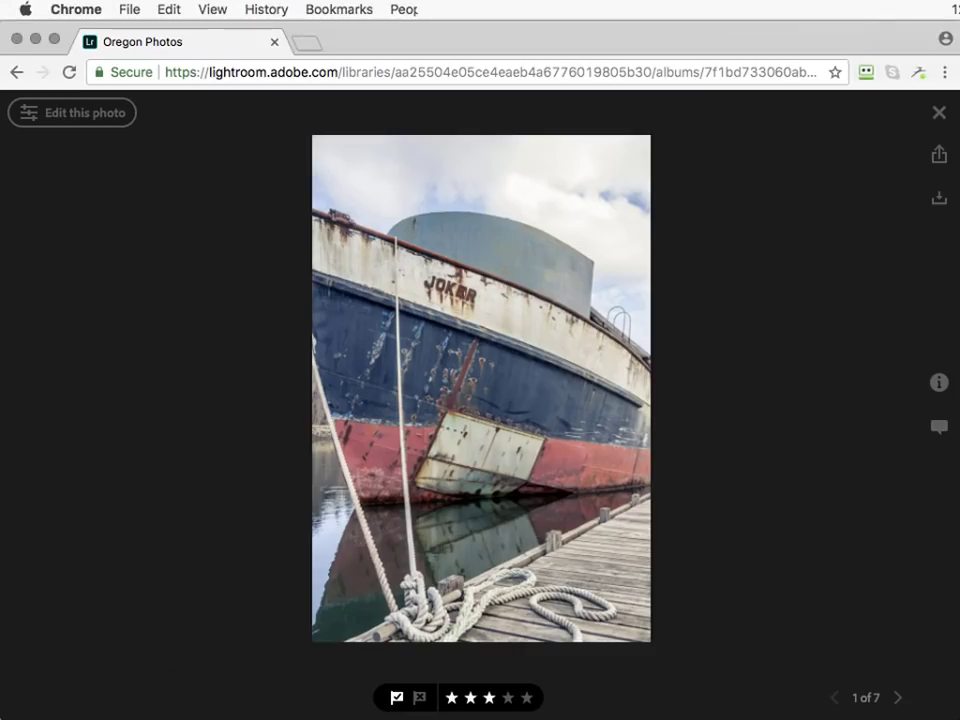
click(479, 72)
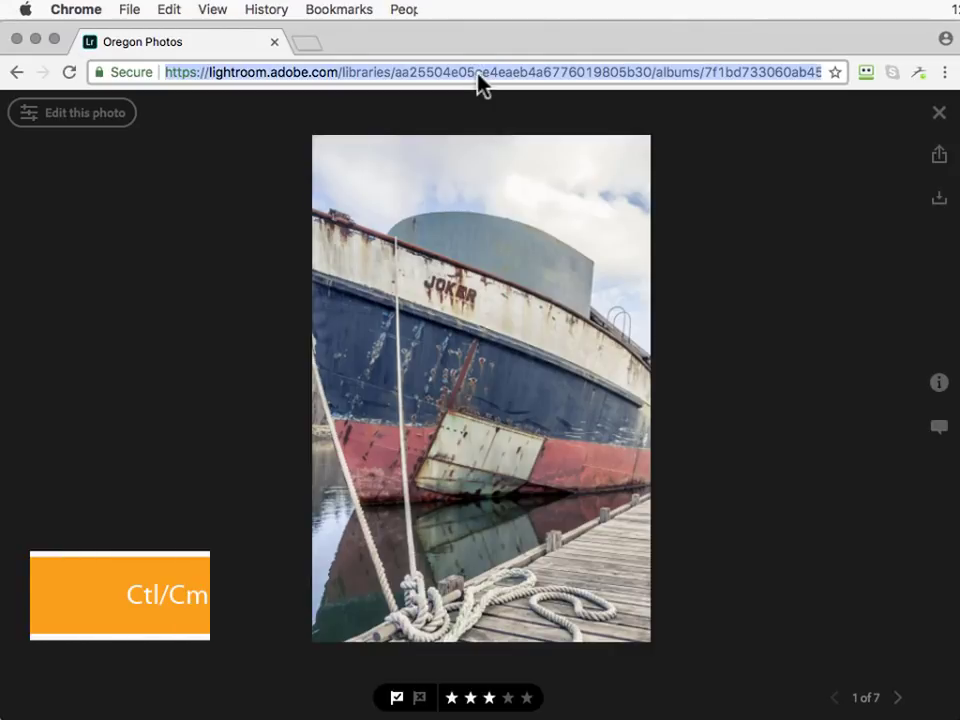
key(super+v)
key(Return)
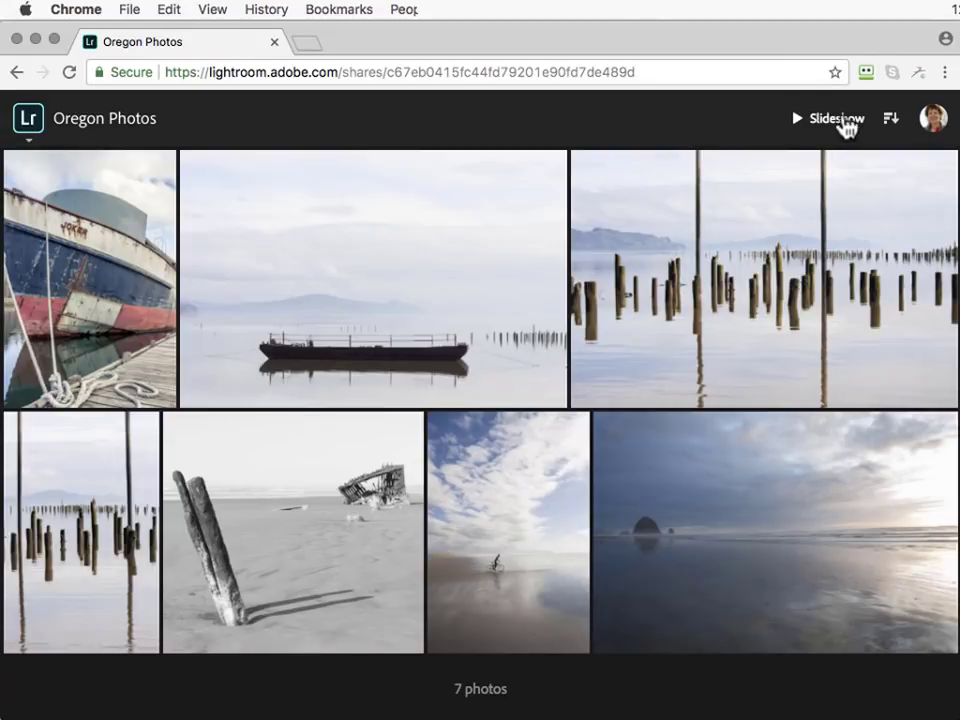
Open the boat photo, step to the barge photo, check its info, and show its likes and comments.
click(103, 342)
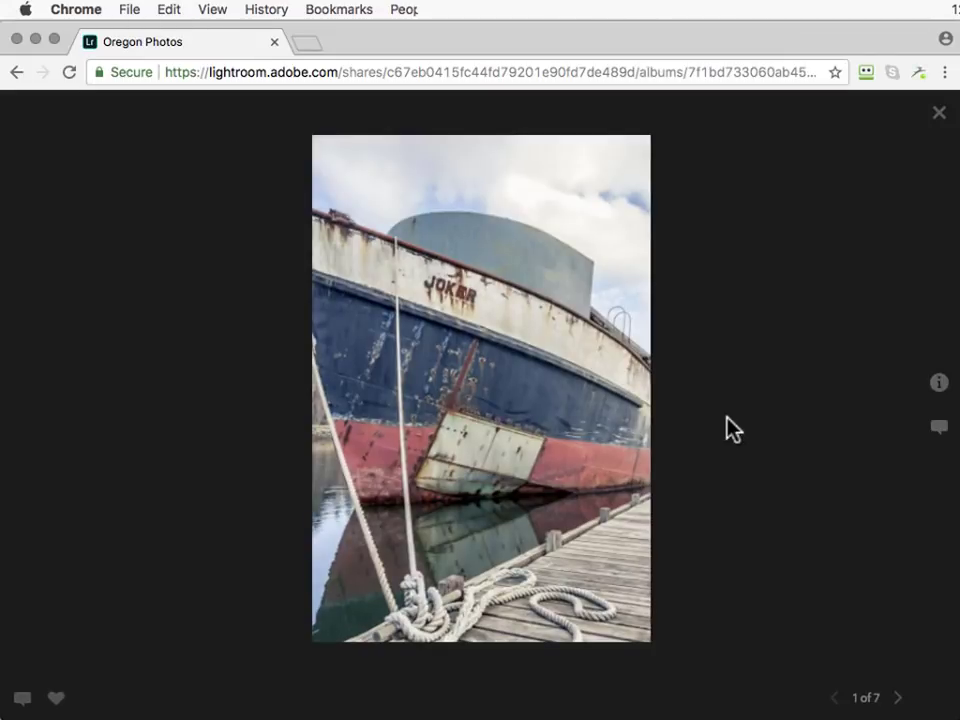
click(899, 696)
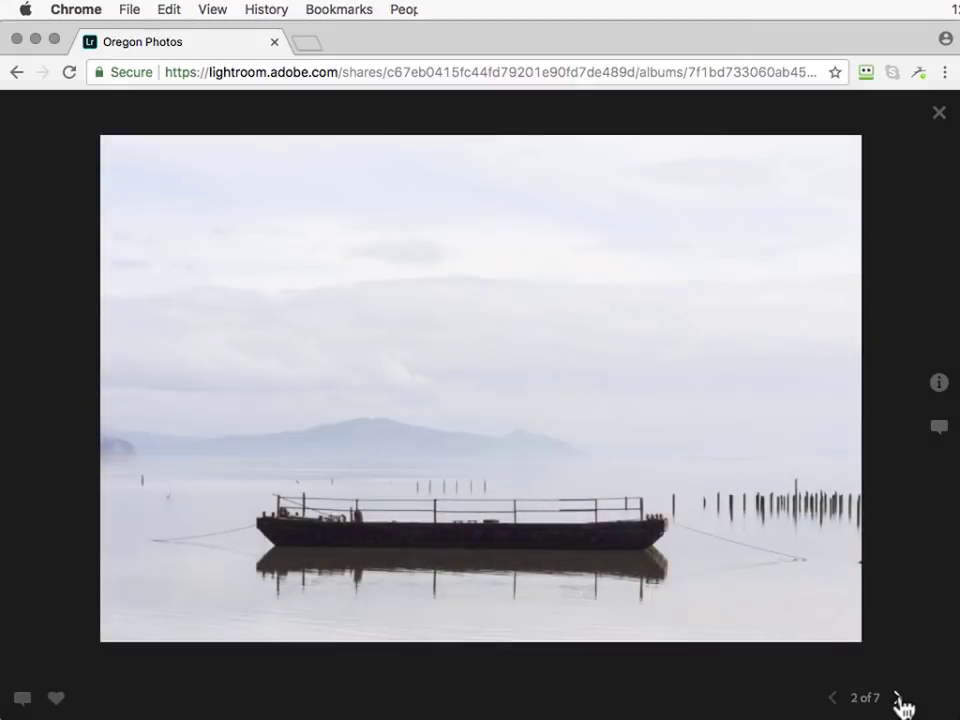
click(899, 700)
click(832, 699)
click(940, 388)
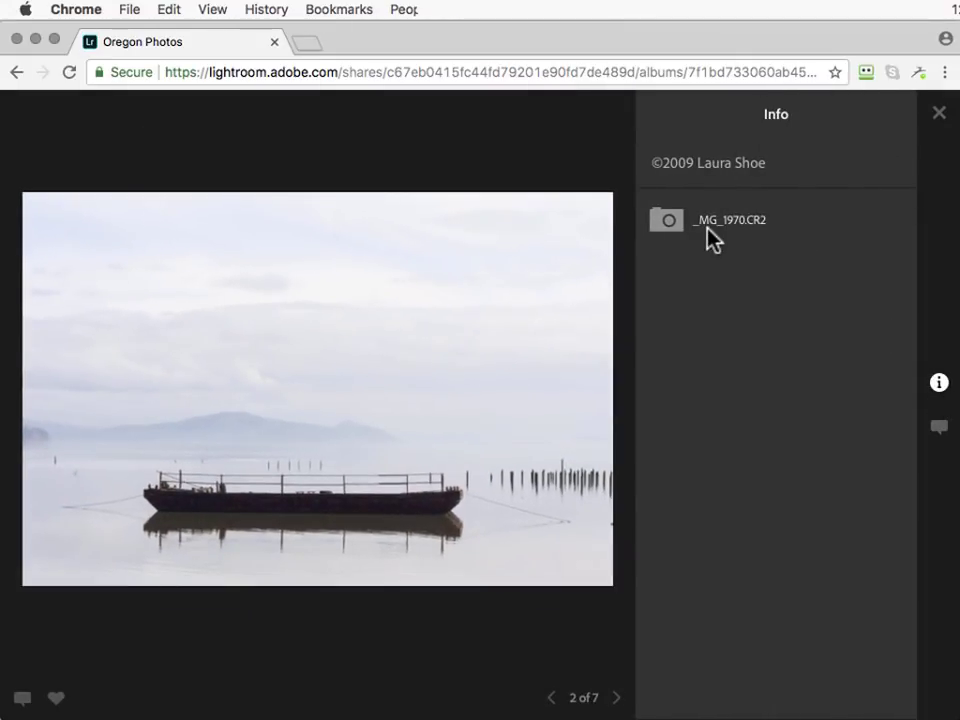
click(941, 390)
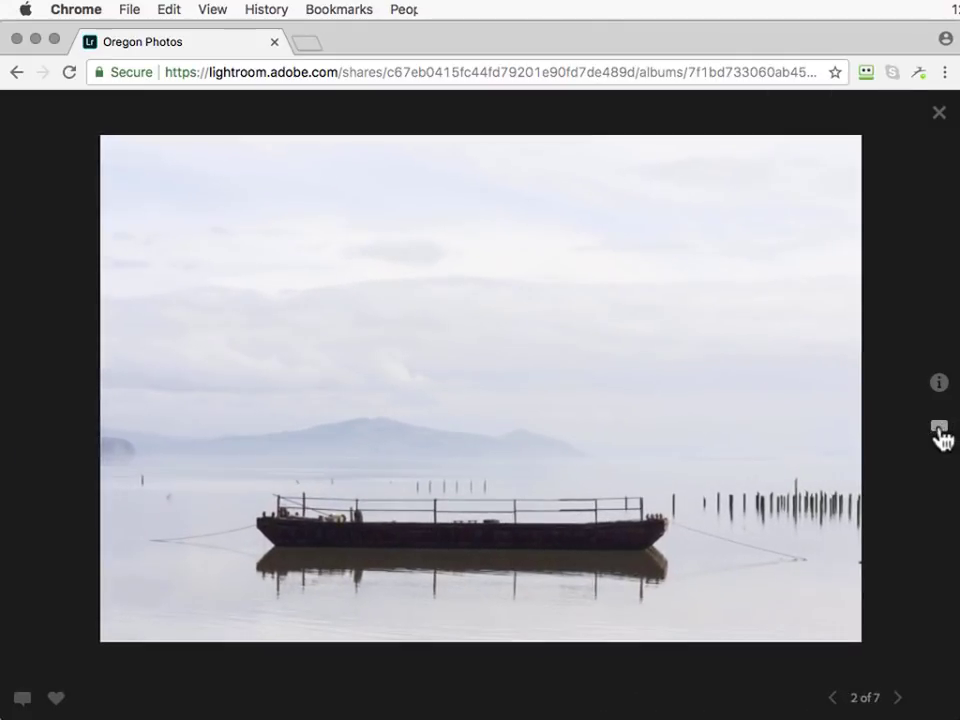
click(941, 432)
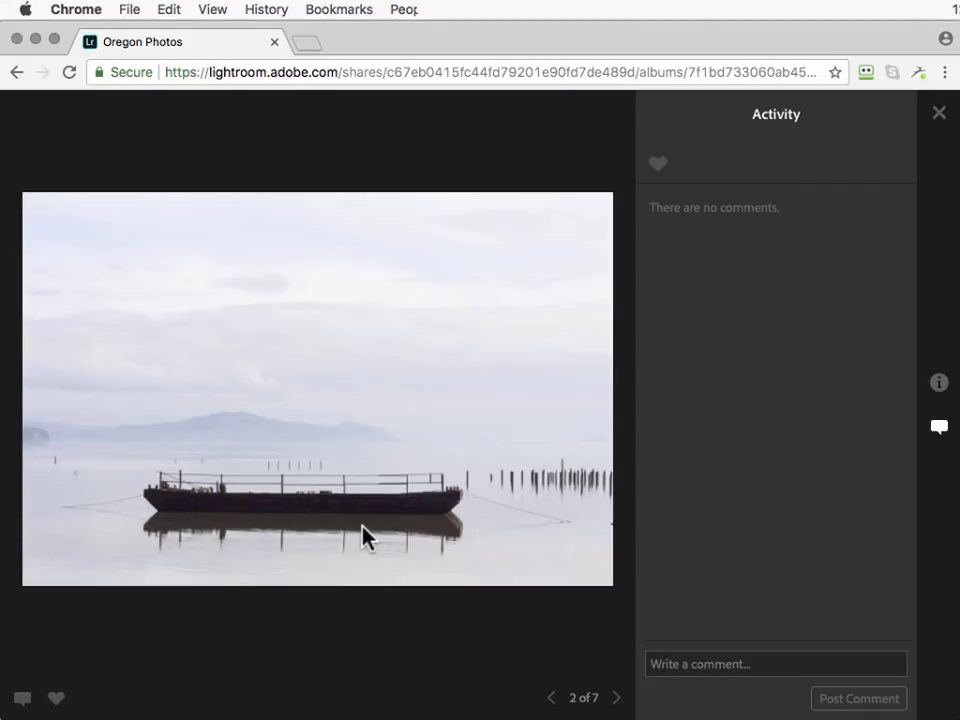
Like the barge photo, comment 'This looks blurry.', then close it and return to Lightroom Classic.
click(659, 167)
click(692, 664)
text(This loo)
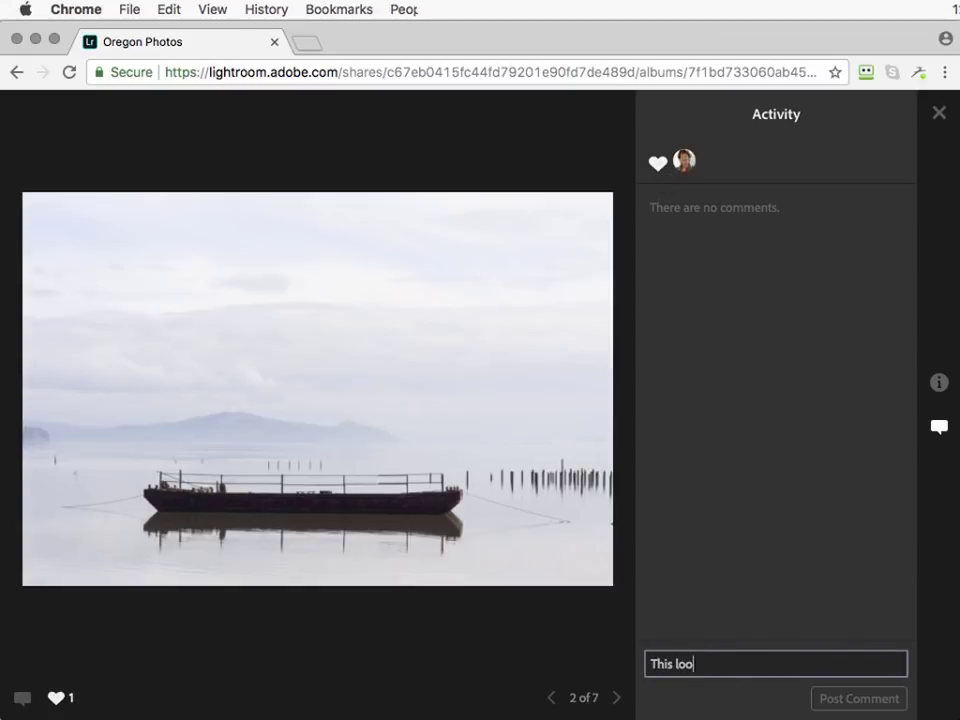
text(ks blurry.)
key(Return)
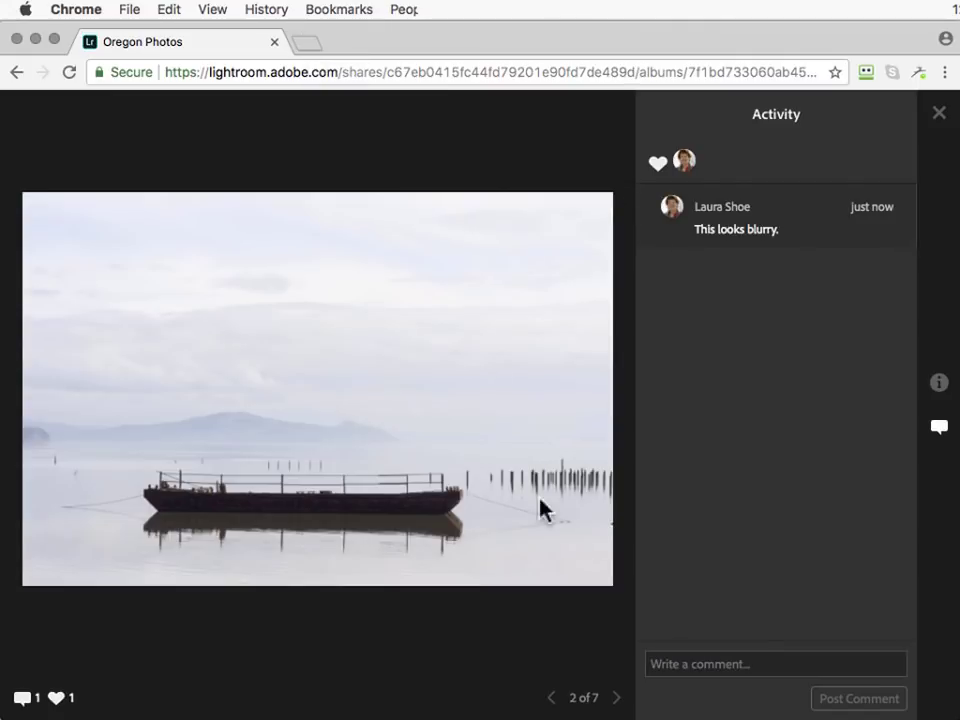
key(Escape)
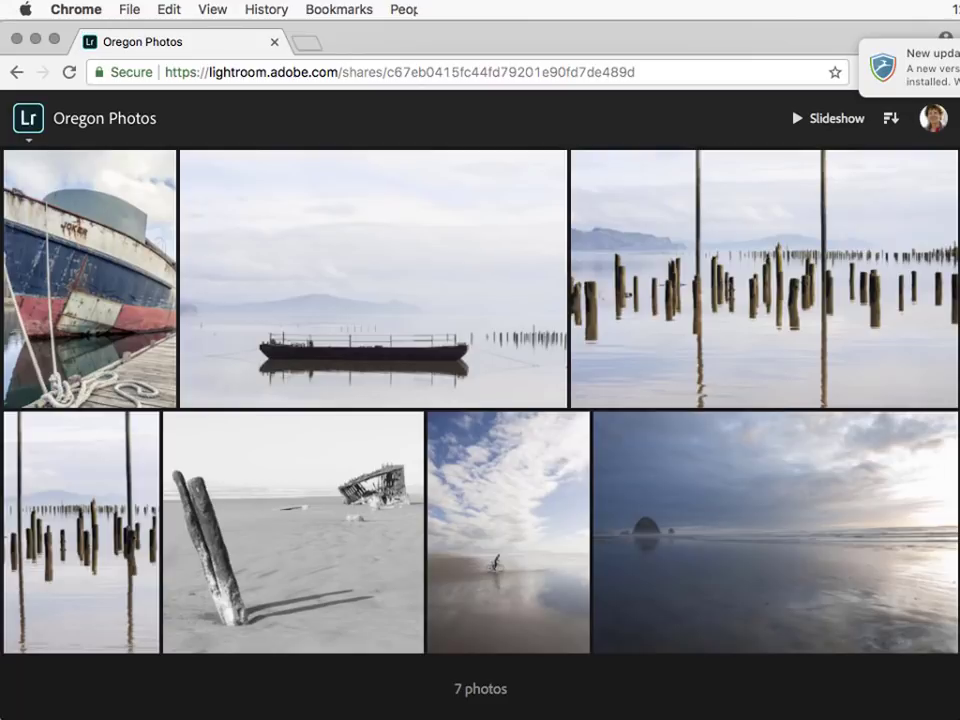
key(super+Tab)
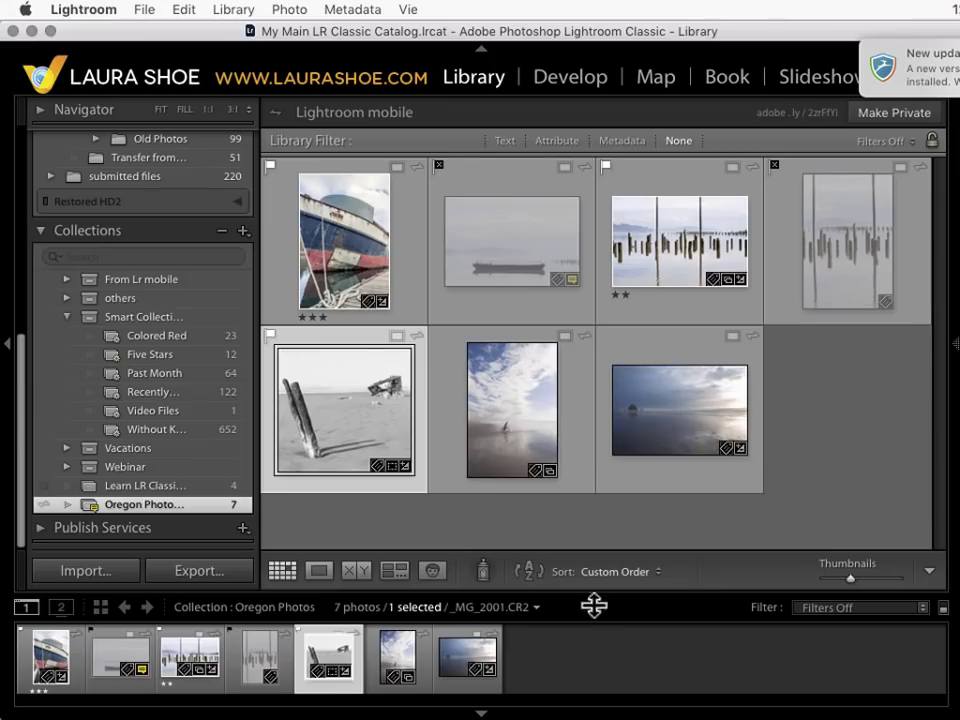
Unflag the misty boat photo and post a 'Thank you' reply in its Comments panel.
click(506, 190)
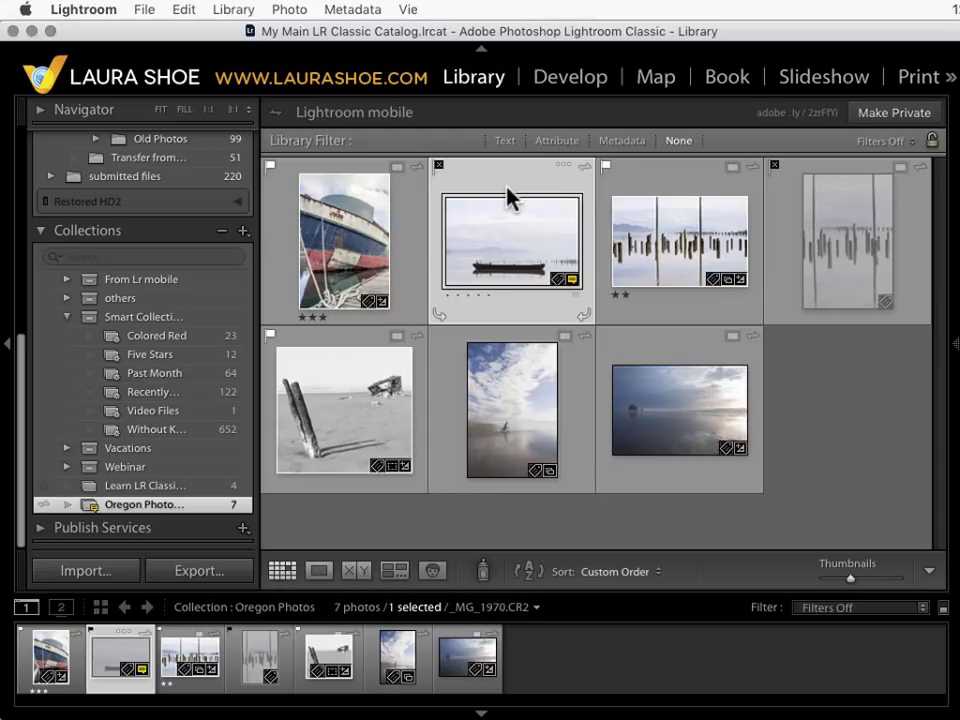
key(u)
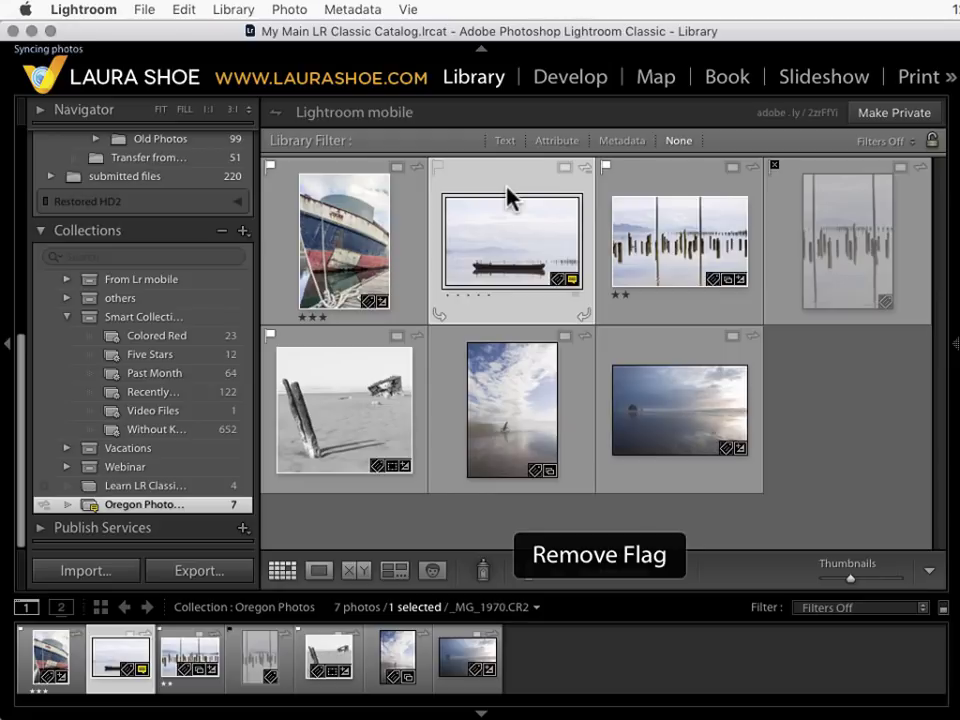
click(575, 287)
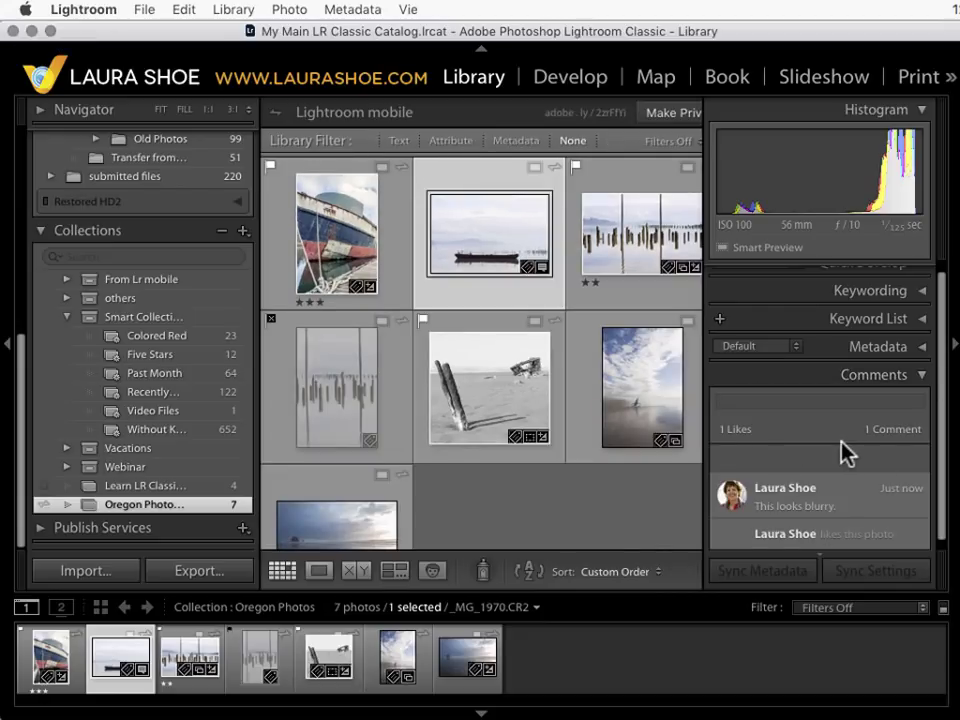
scroll(843, 452, down, 1)
scroll(743, 418, up, 1)
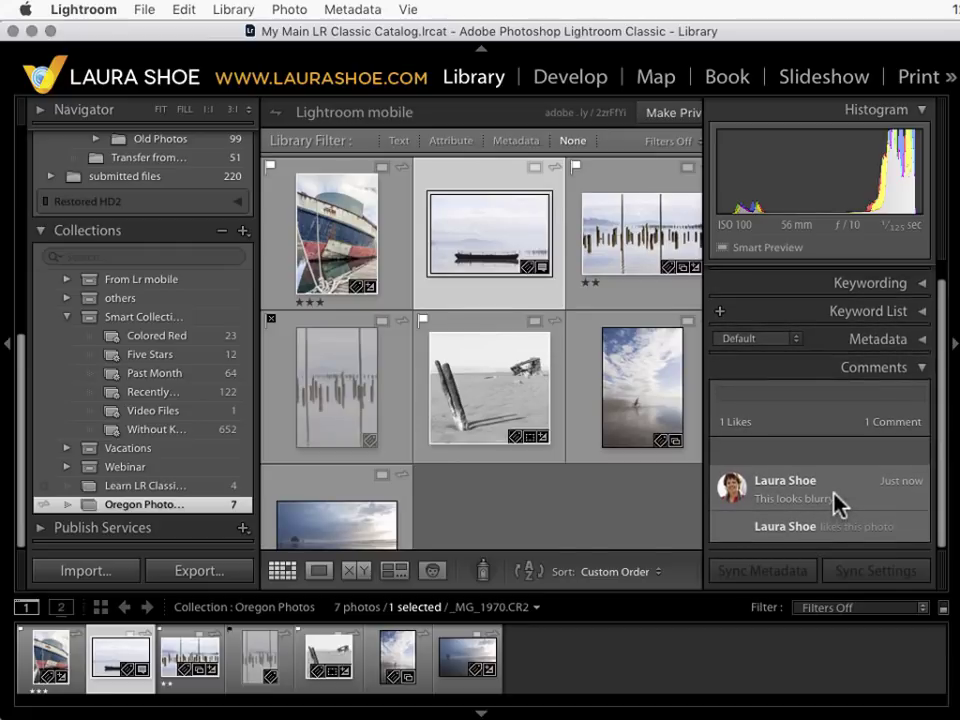
click(803, 393)
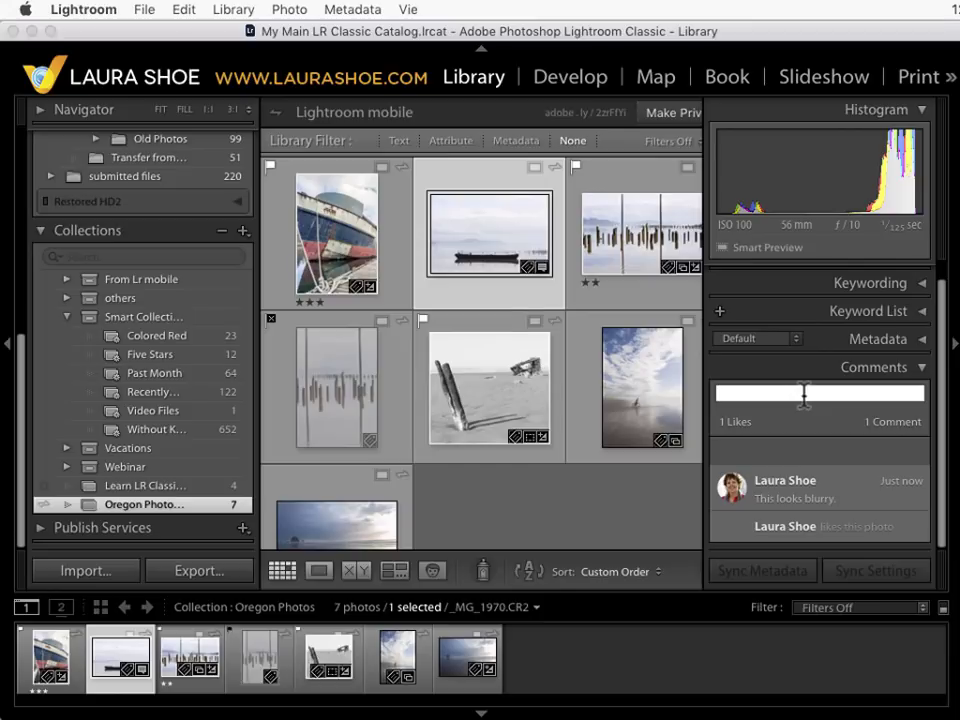
text(Thank you)
key(Return)
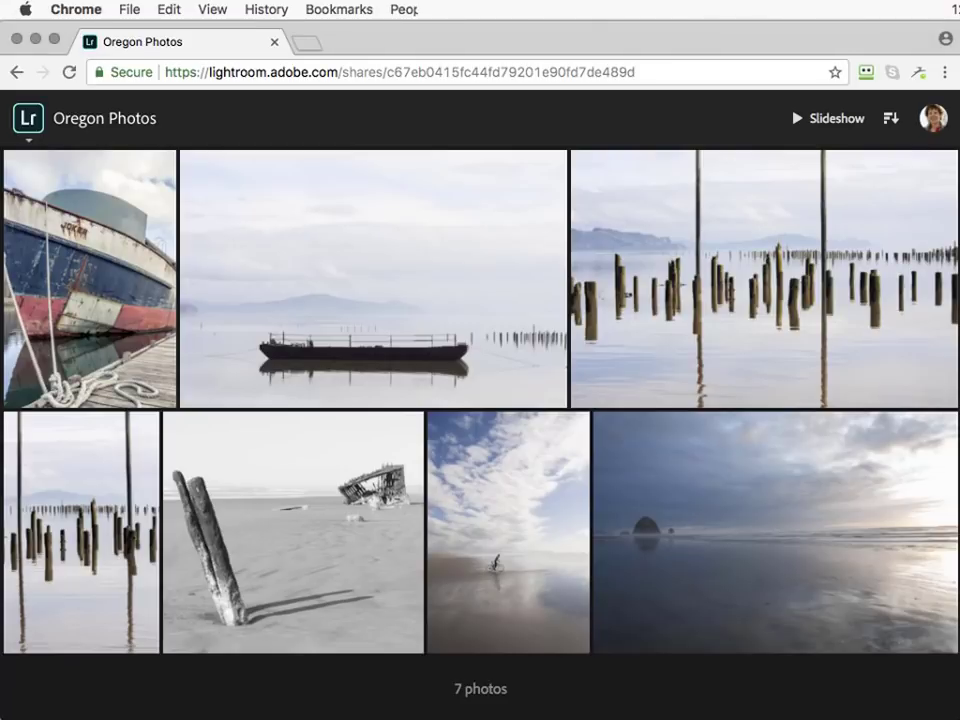
Open the boat photo on the web to check the 'Thank you' reply, then close it.
click(375, 336)
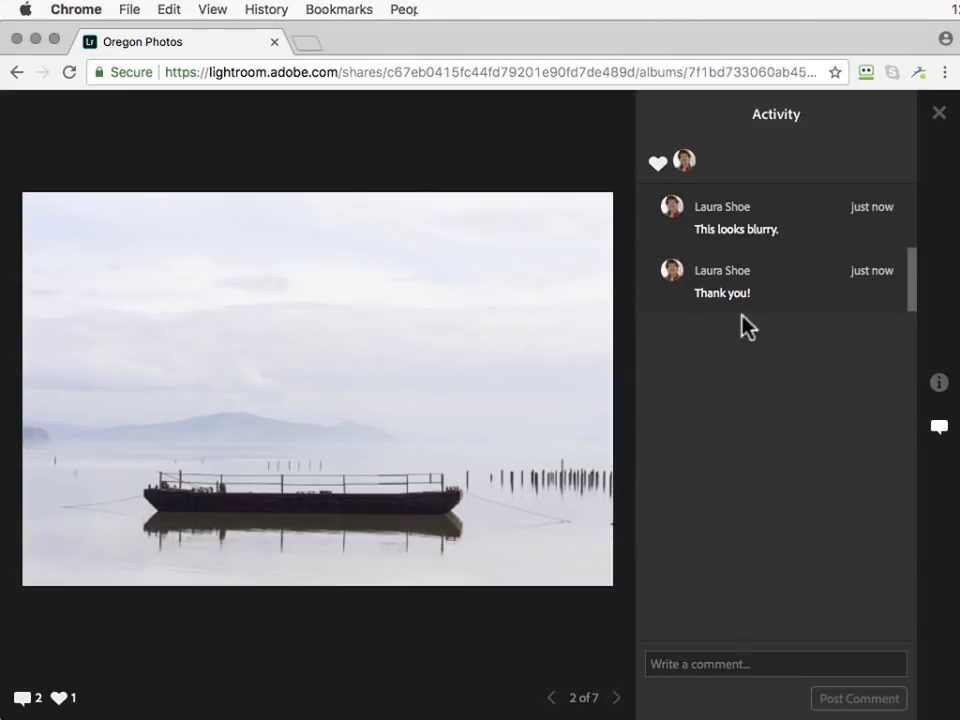
click(939, 113)
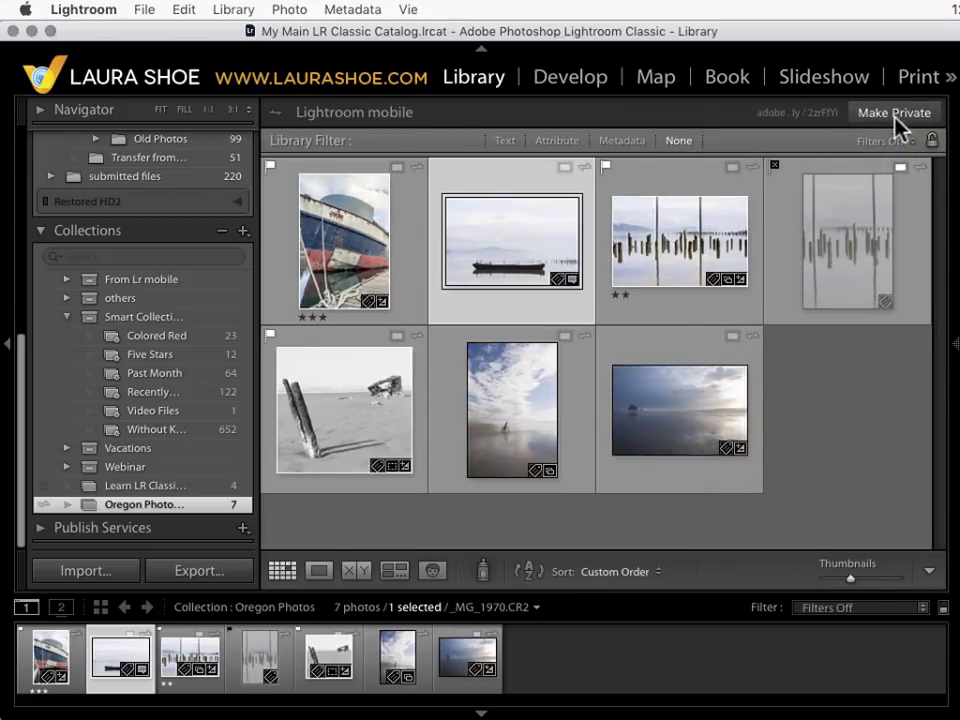
Make Oregon Photos private and begin stopping its sync from the collection's sync icon.
click(887, 113)
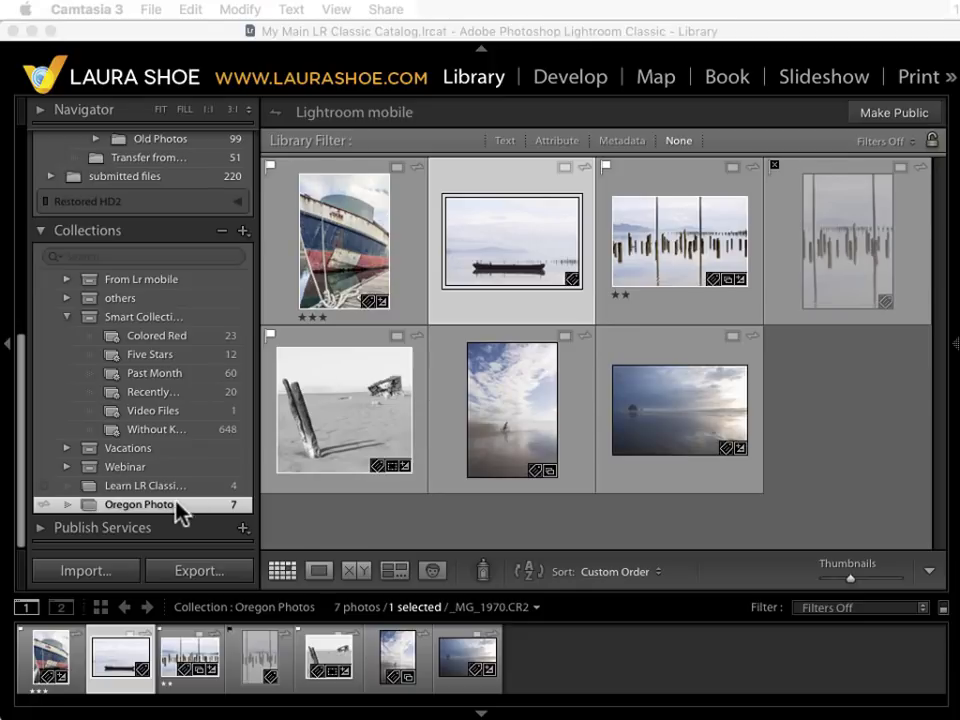
click(43, 504)
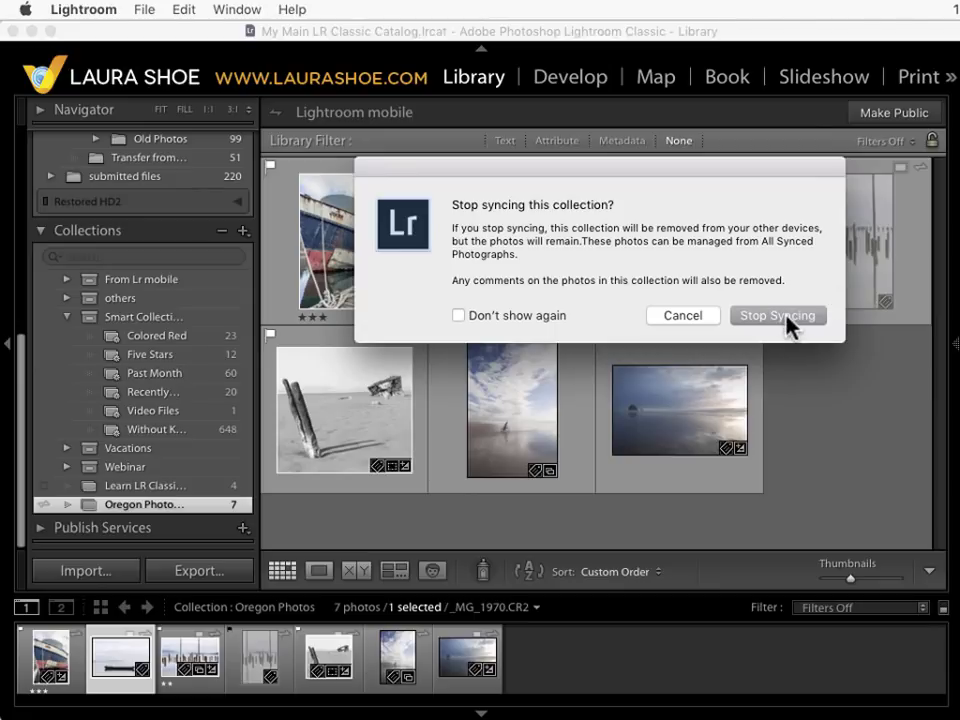
Confirm Stop Syncing for Oregon Photos and scroll the left panel up to Catalog.
click(787, 317)
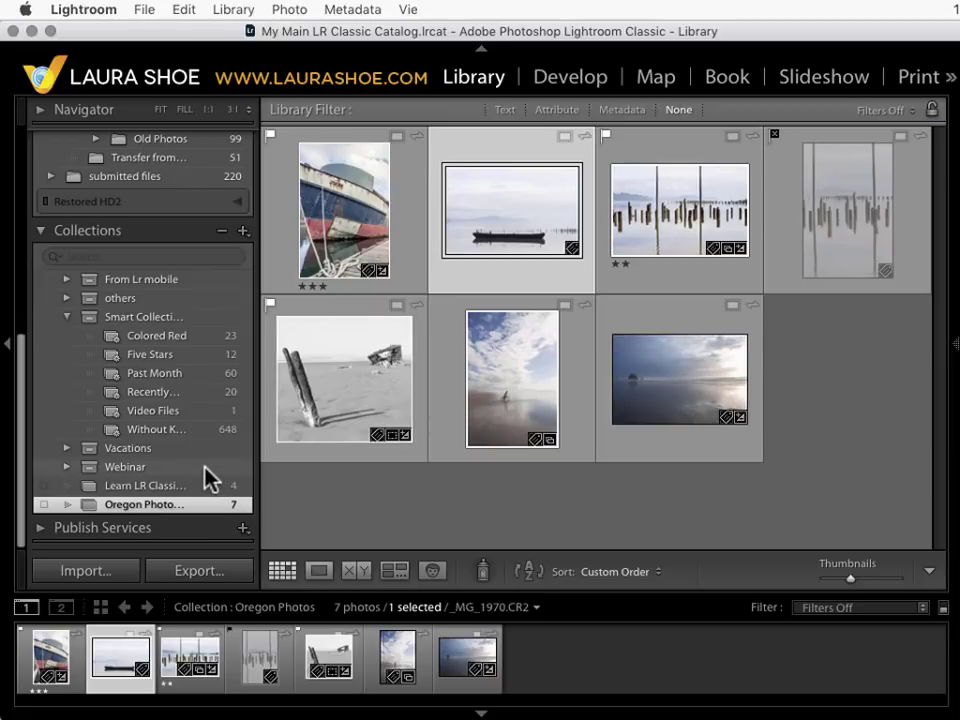
scroll(205, 478, up, 10)
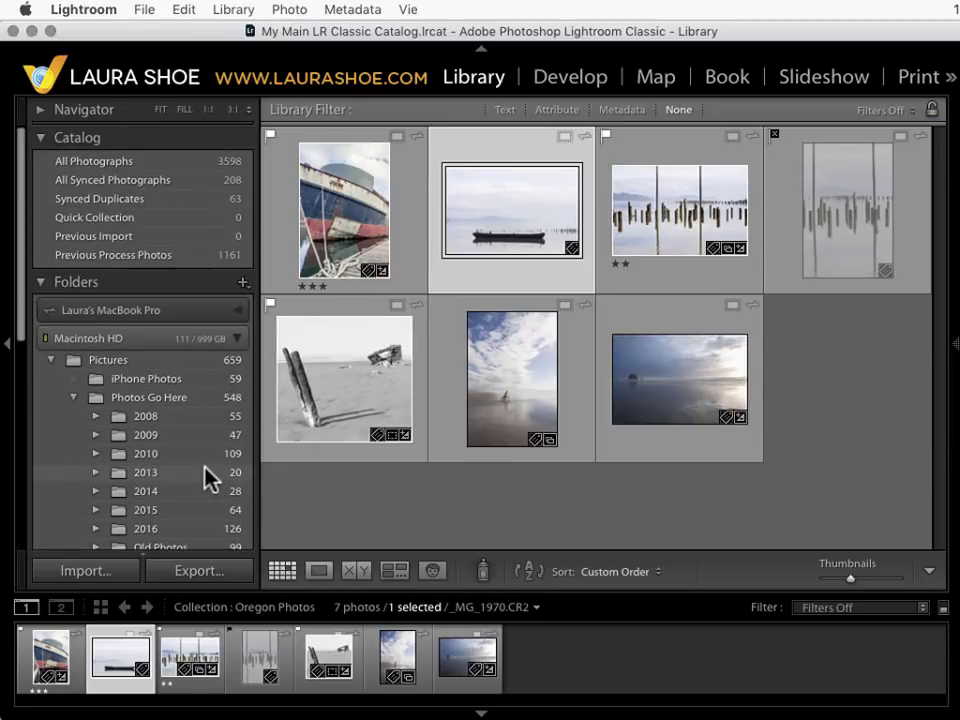
Show All Synced Photographs, try removing the boat photo from sync, then cancel.
click(168, 184)
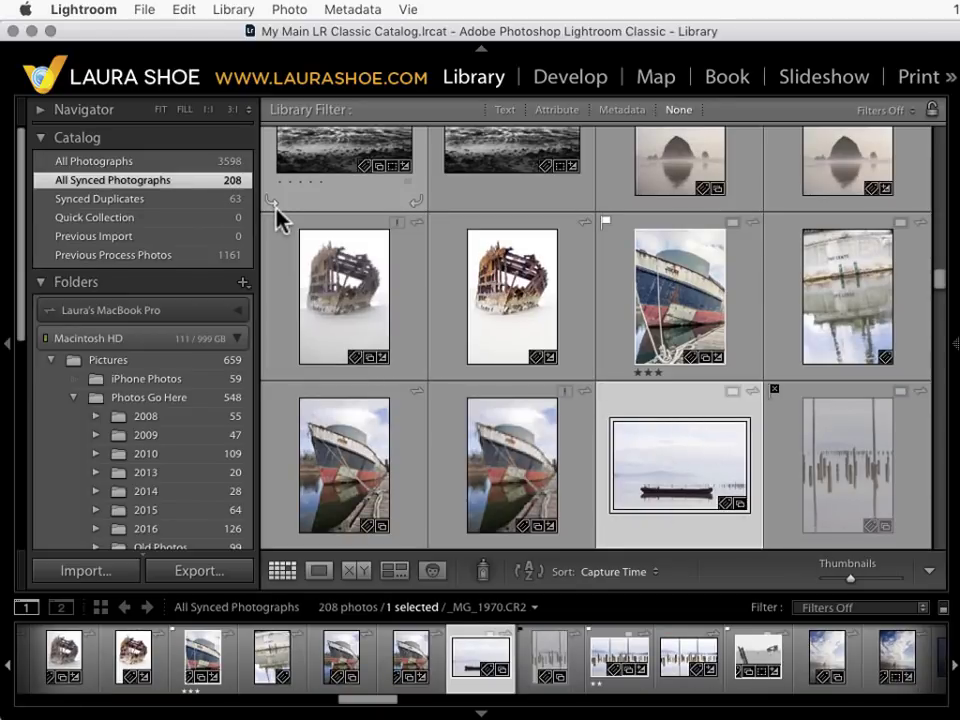
right_click(680, 466)
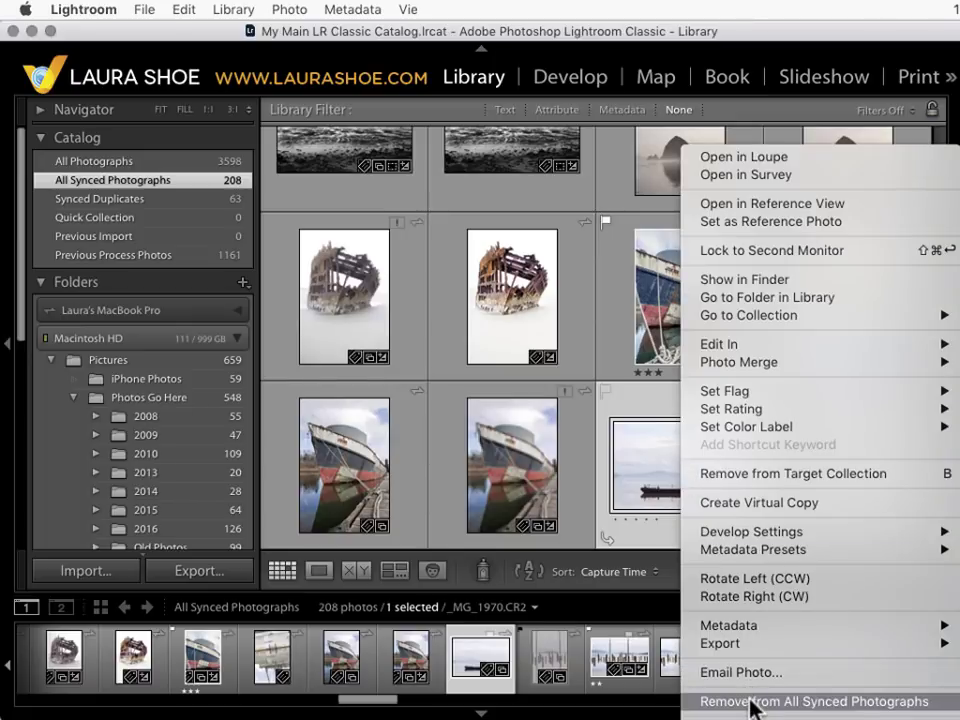
click(632, 418)
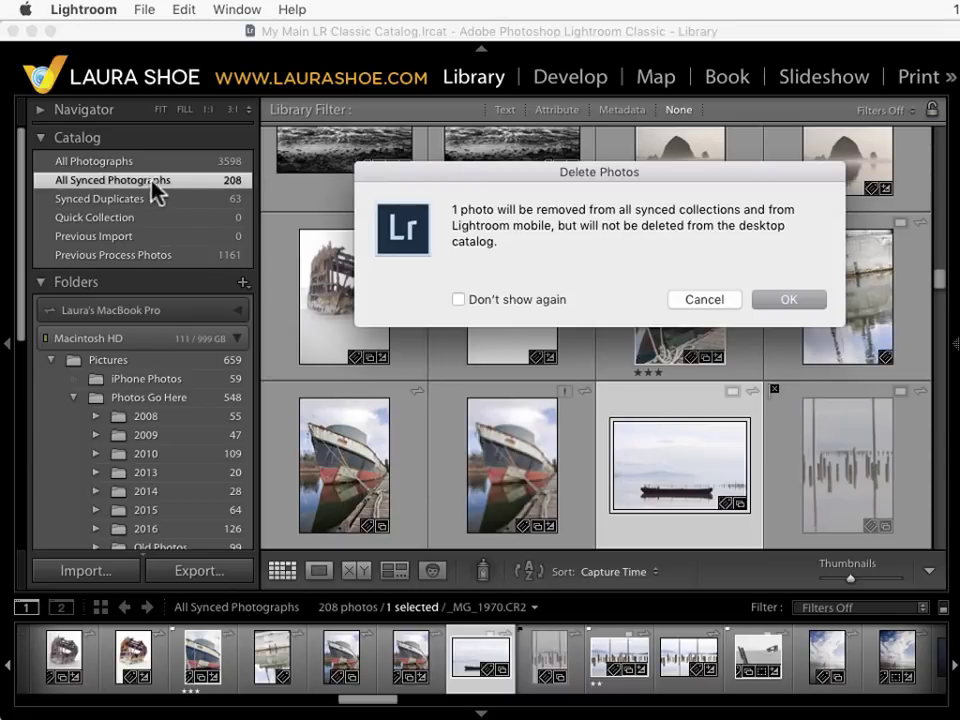
click(707, 300)
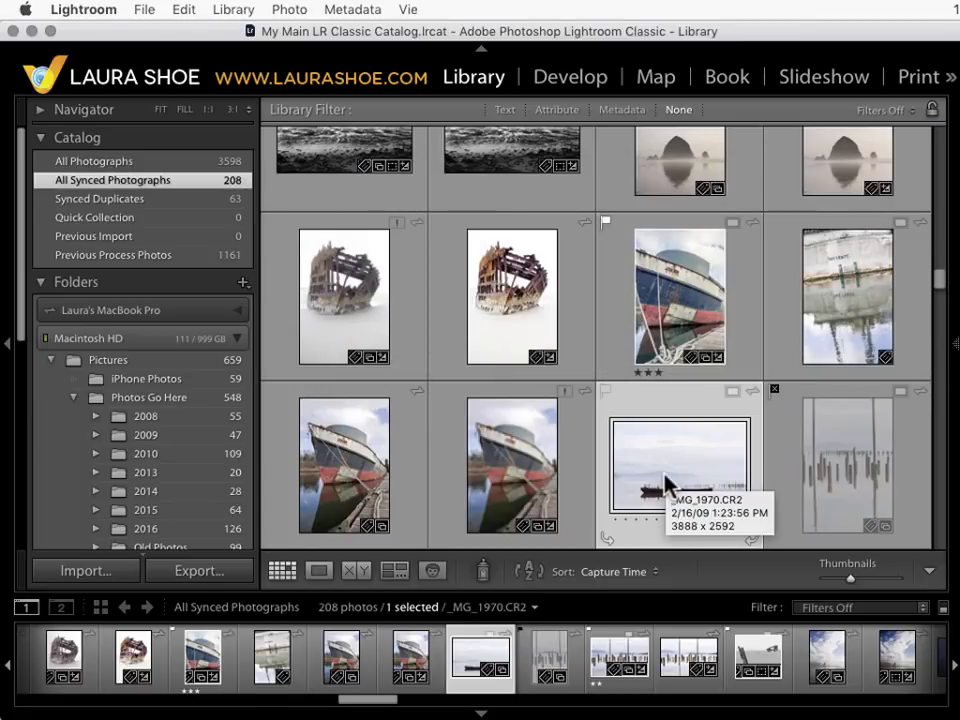
Turn syncing with Lightroom mobile back on for the Oregon Photos collection.
scroll(132, 477, down, 4)
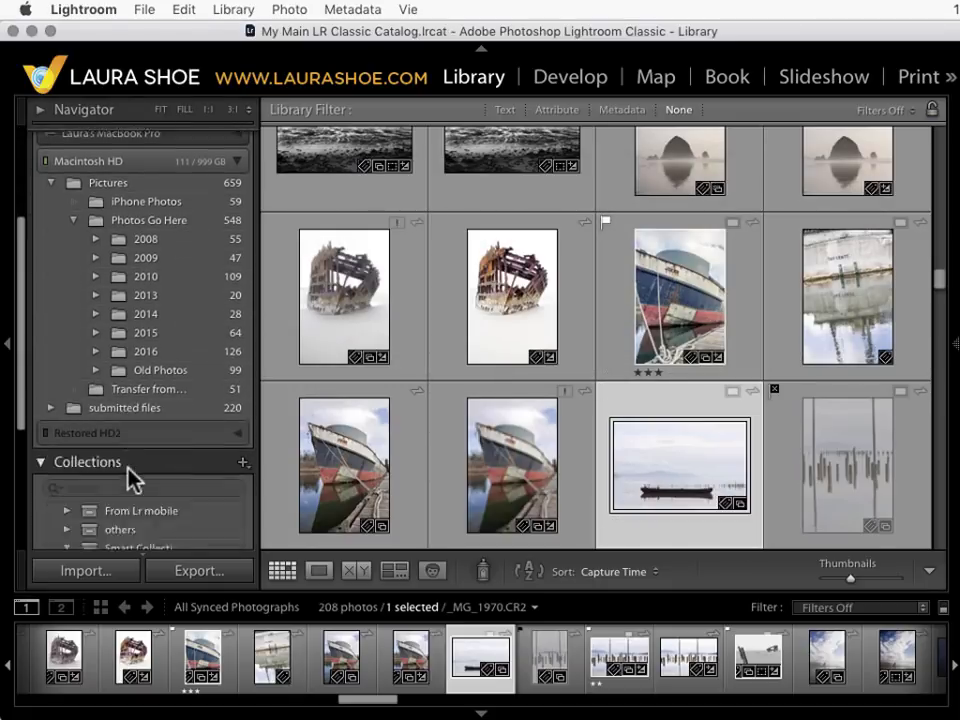
scroll(128, 478, down, 10)
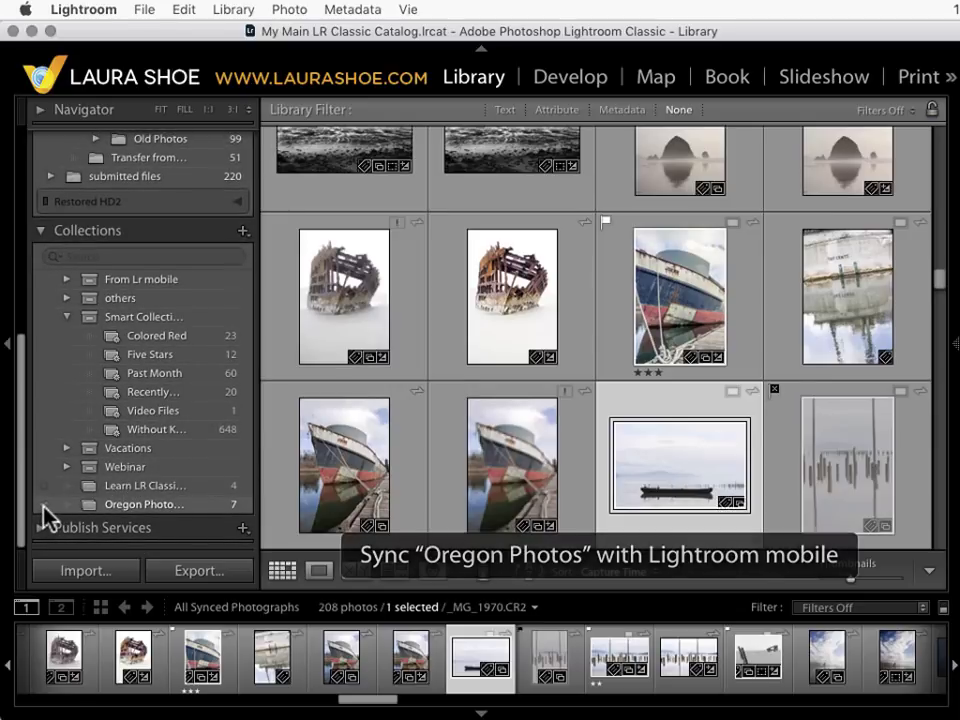
click(143, 505)
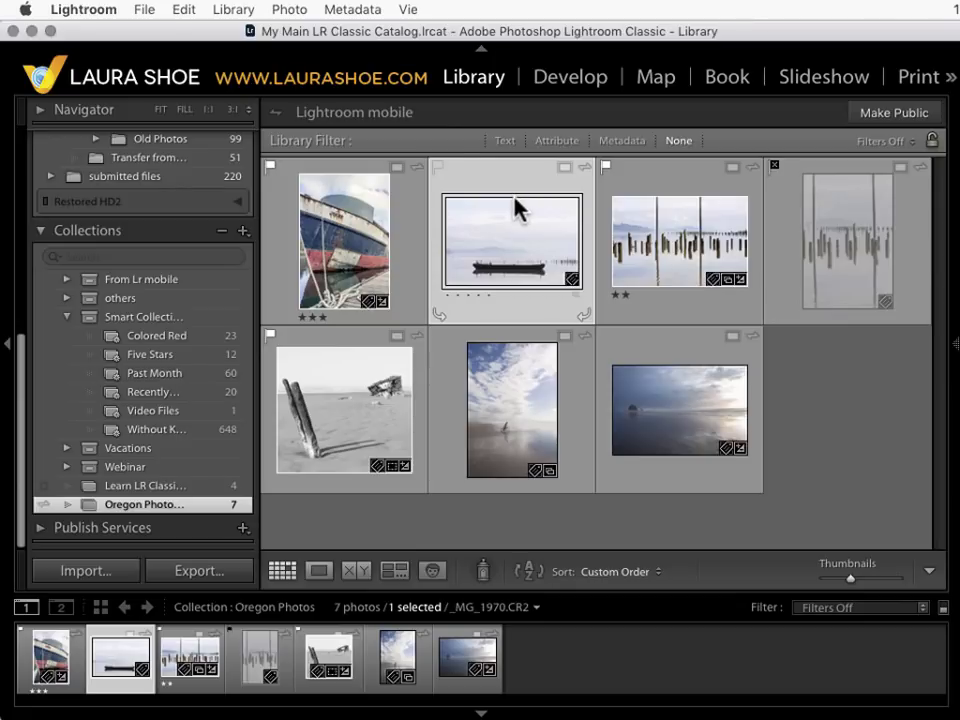
Delete the boat photo to see the All Synced Photographs prompt, then dismiss it.
mouse_move(517, 208)
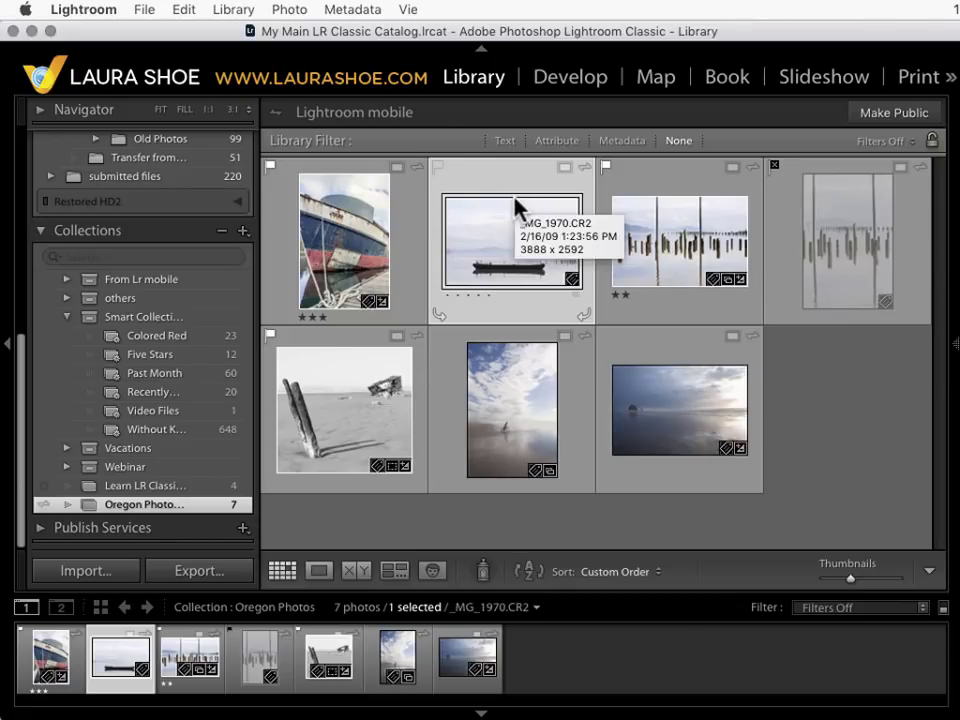
key(Delete)
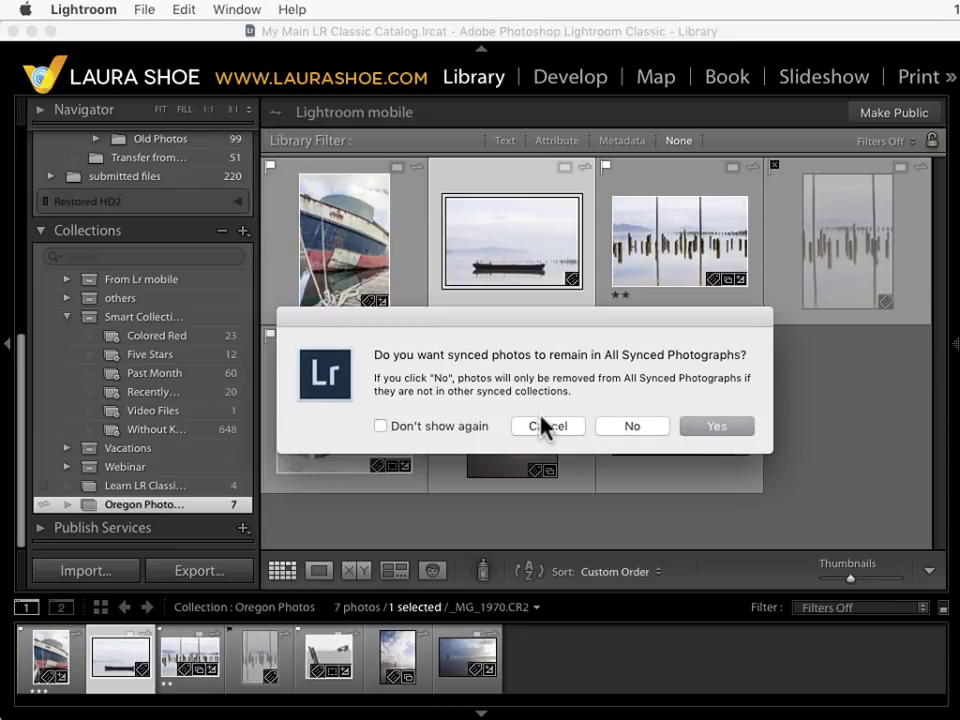
click(630, 422)
click(553, 428)
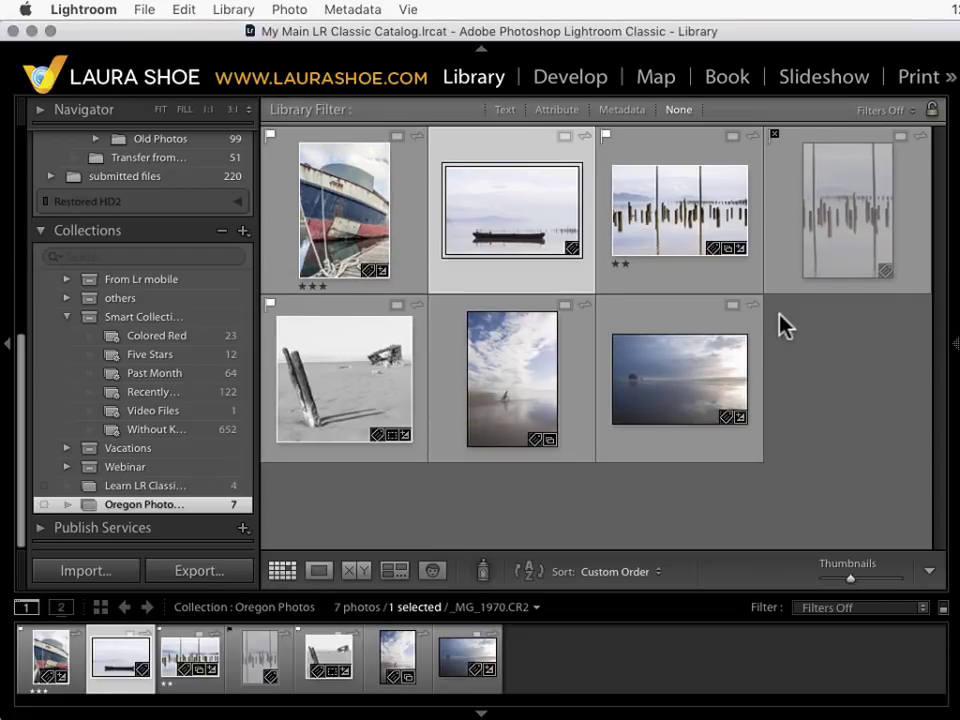